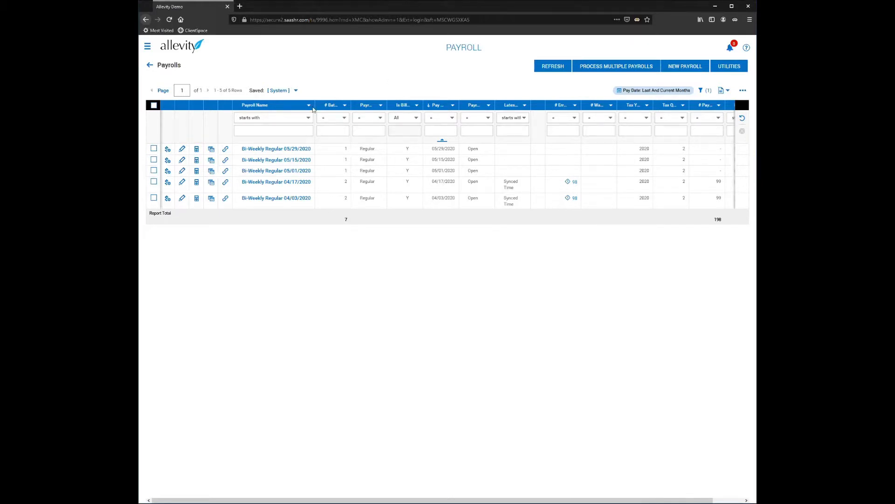
Open the team's Employee Information list and start hiring a new employee.
click(148, 47)
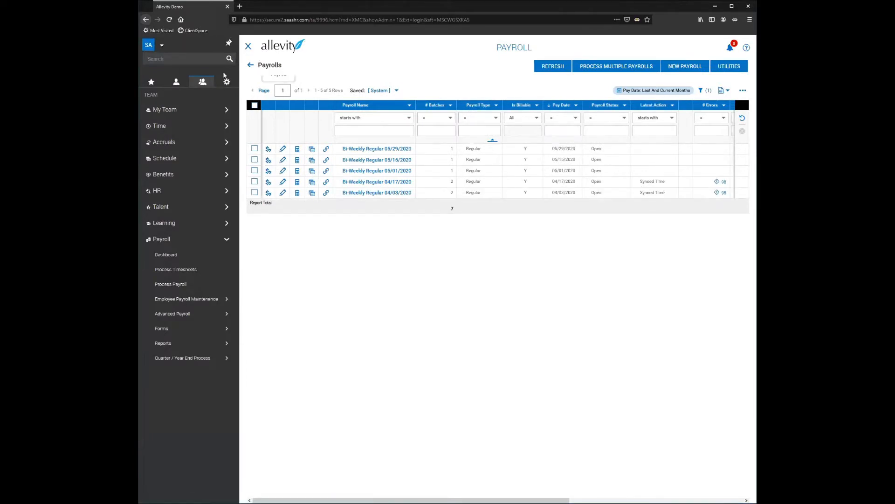
click(182, 116)
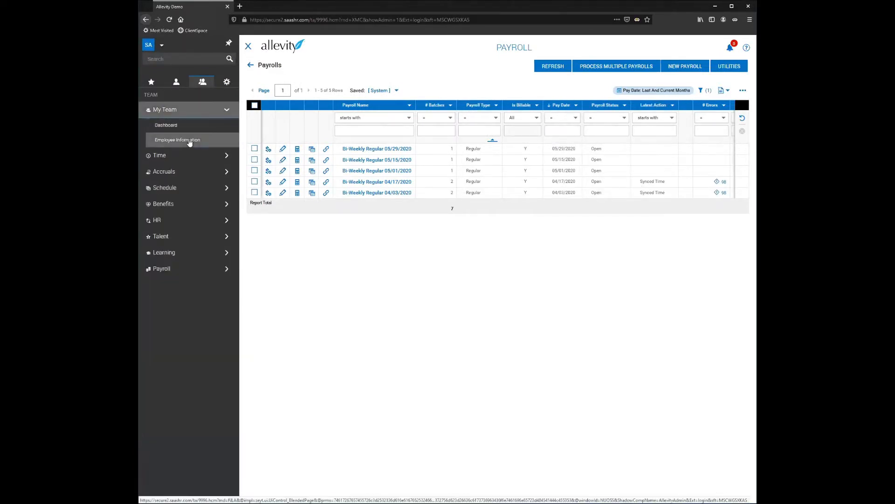
click(196, 140)
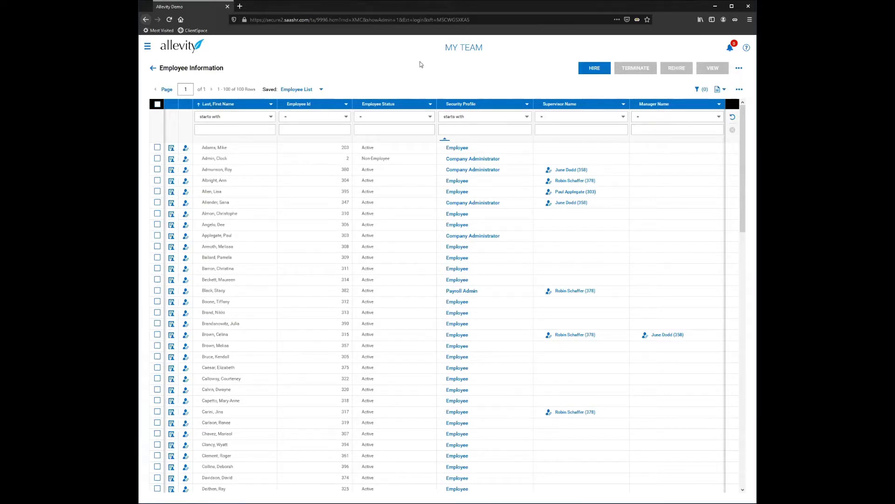
click(588, 70)
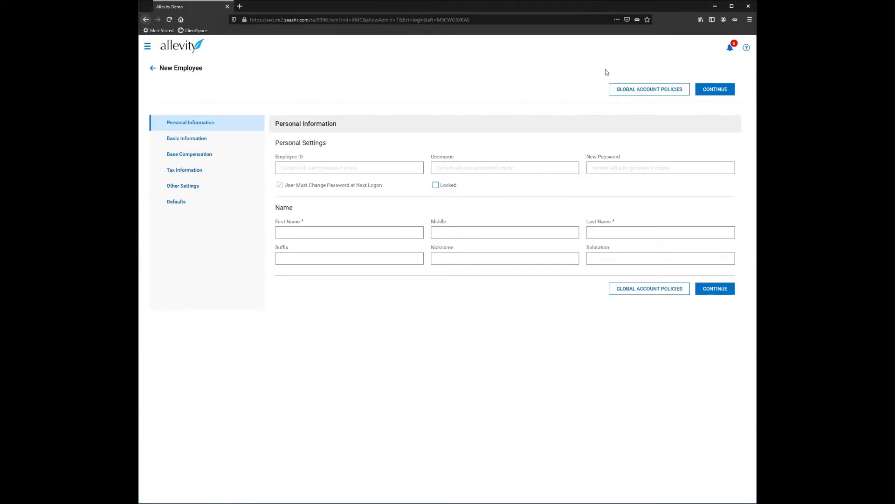
Enter the new employee's first and last name and continue to Basic Information.
click(356, 230)
text(And)
key(Tab)
key(Tab)
text(Example)
click(717, 289)
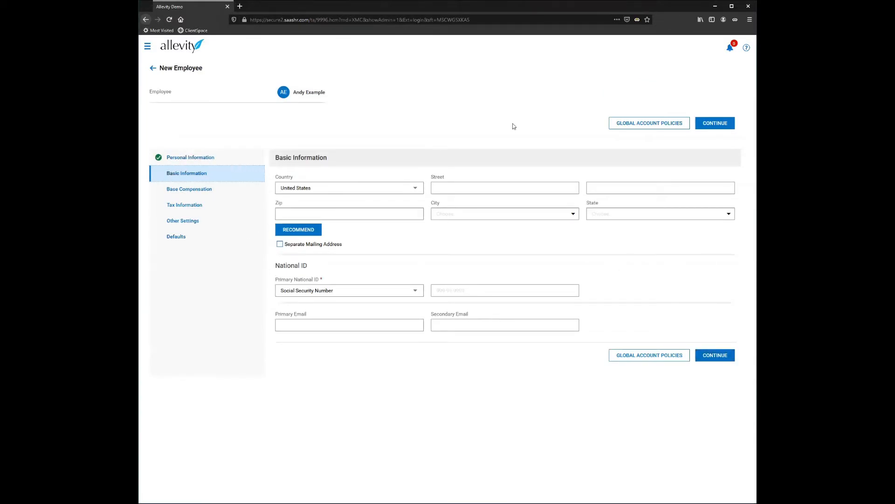
Enter the employee's street address and zip code in Basic Information.
click(447, 191)
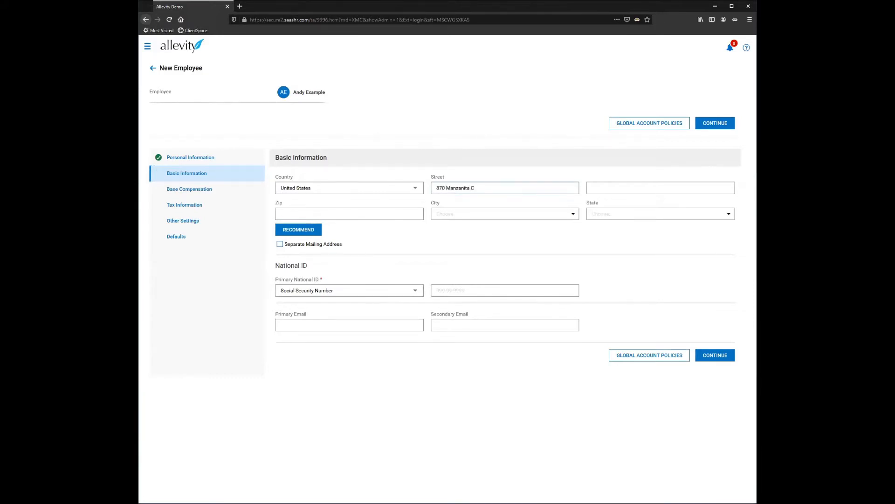
text(95965)
drag(306, 214, 217, 219)
text(95926)
Enter the employee's Social Security Number, leave the primary email blank and continue to Base Compensation.
click(449, 293)
text(777-7)
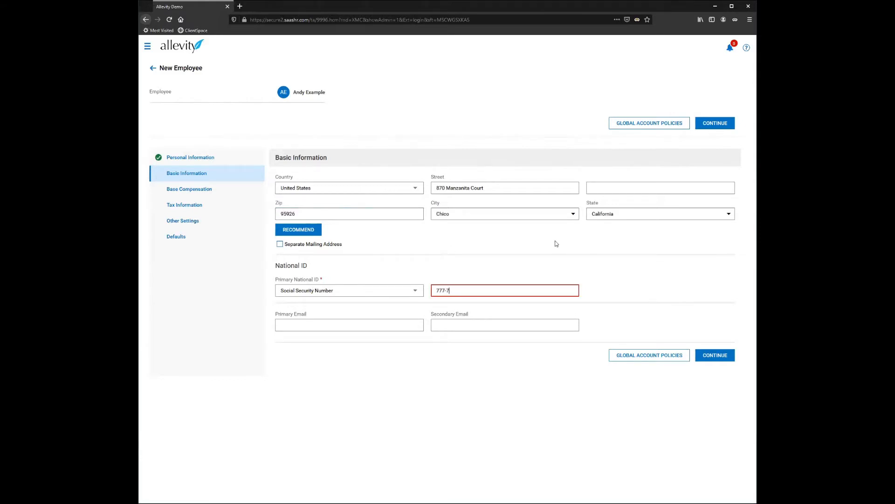
text(7-7777)
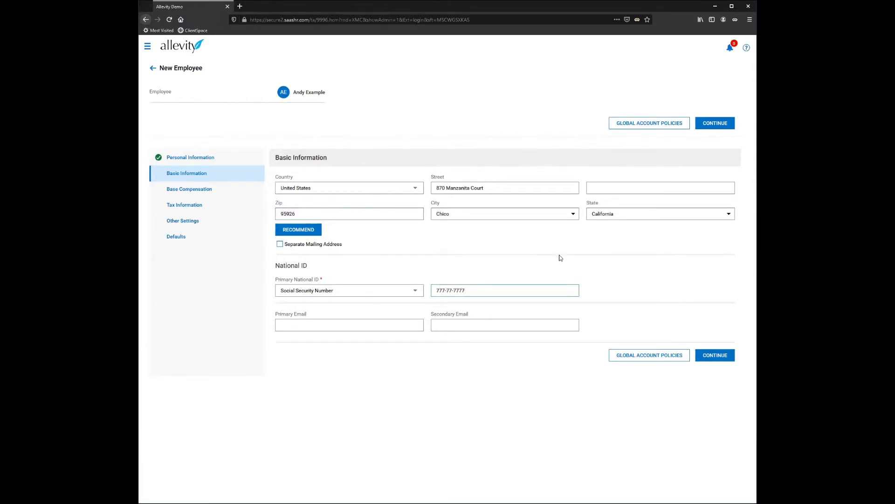
click(624, 282)
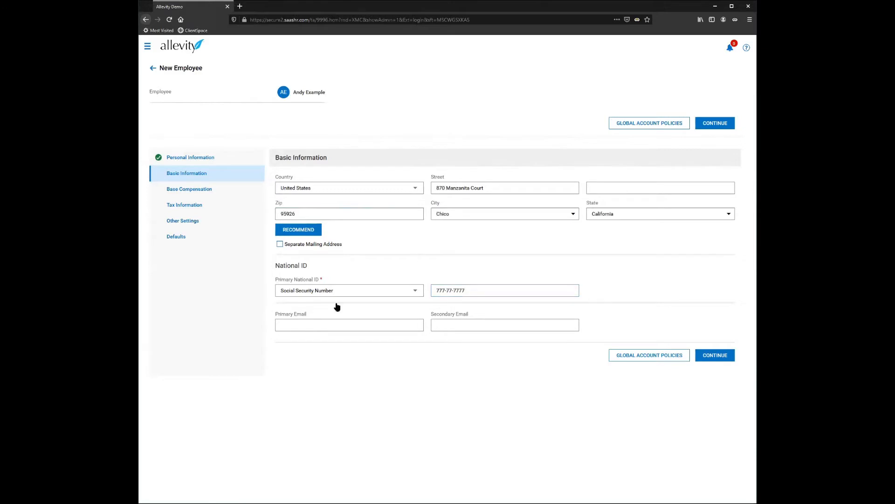
click(278, 323)
click(712, 357)
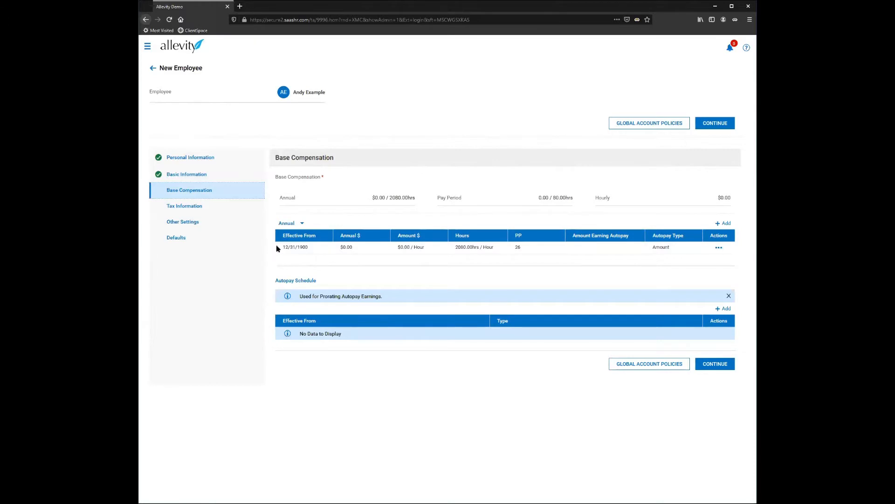
Add a base compensation of $15 per hour effective from 05/08/2020 and continue to Tax Information.
click(724, 224)
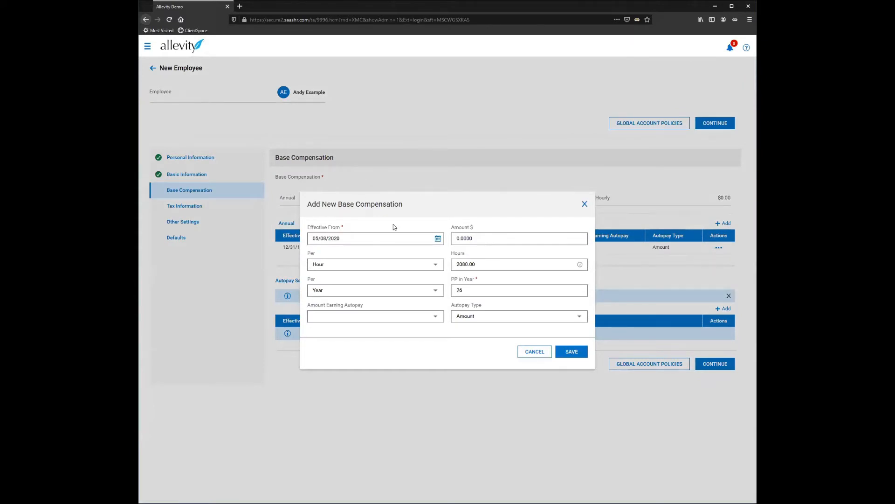
double_click(489, 239)
text(155)
click(569, 352)
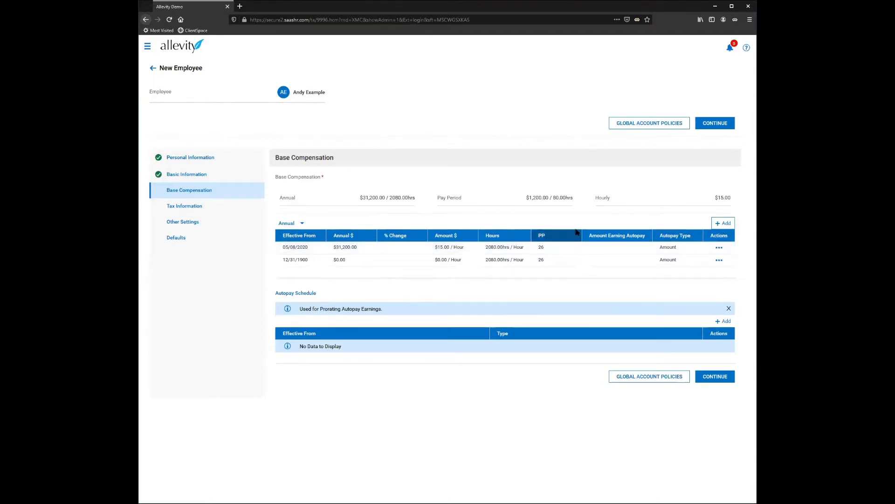
click(726, 377)
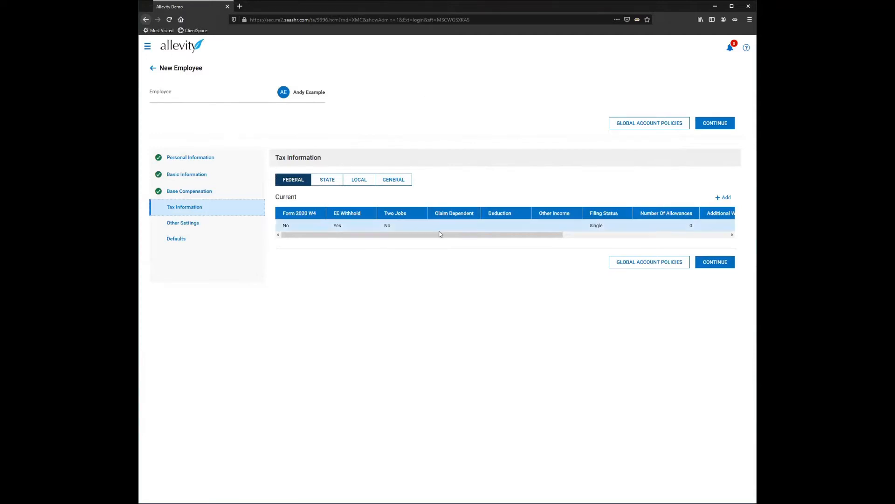
Review the employee's federal, state, local and general tax settings.
drag(456, 236, 424, 252)
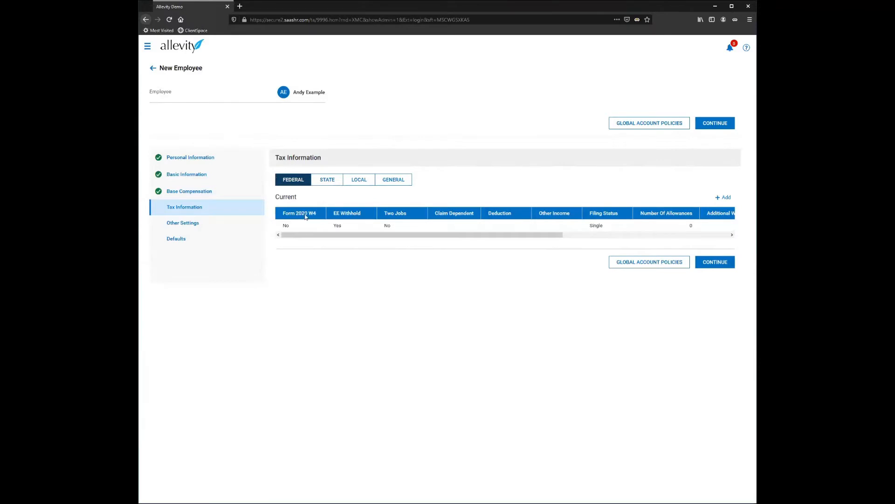
click(327, 179)
click(359, 180)
click(387, 182)
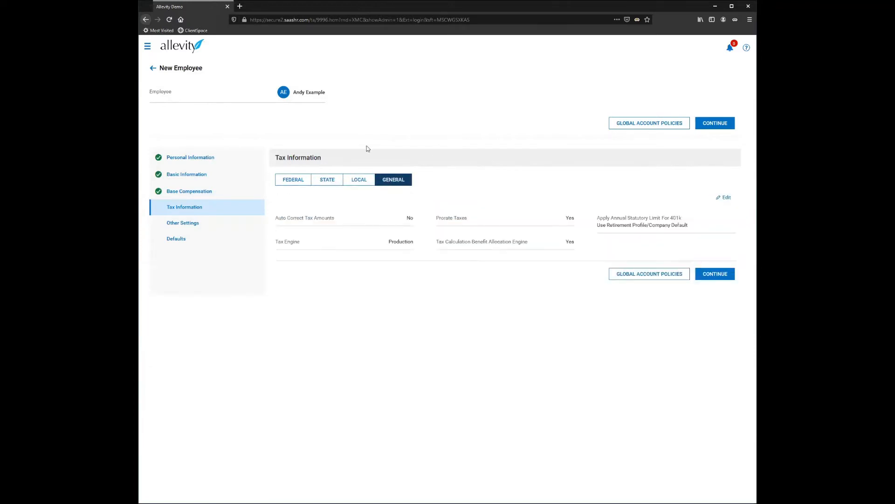
click(308, 179)
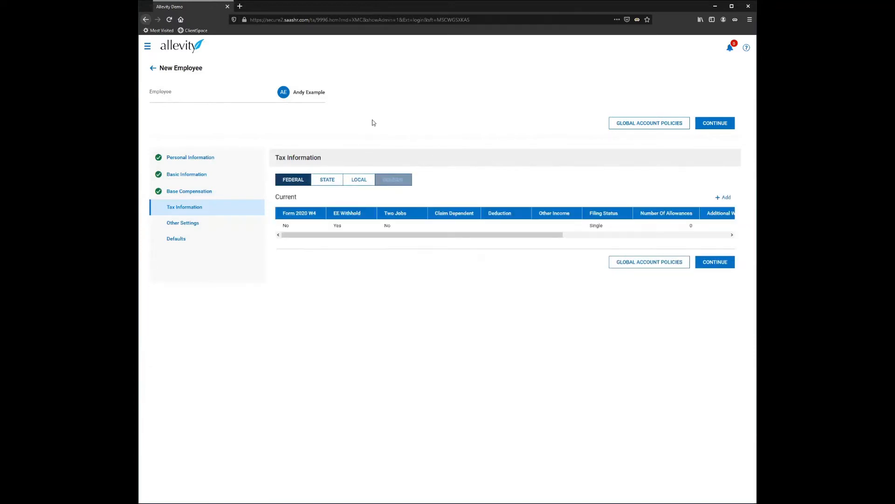
click(326, 181)
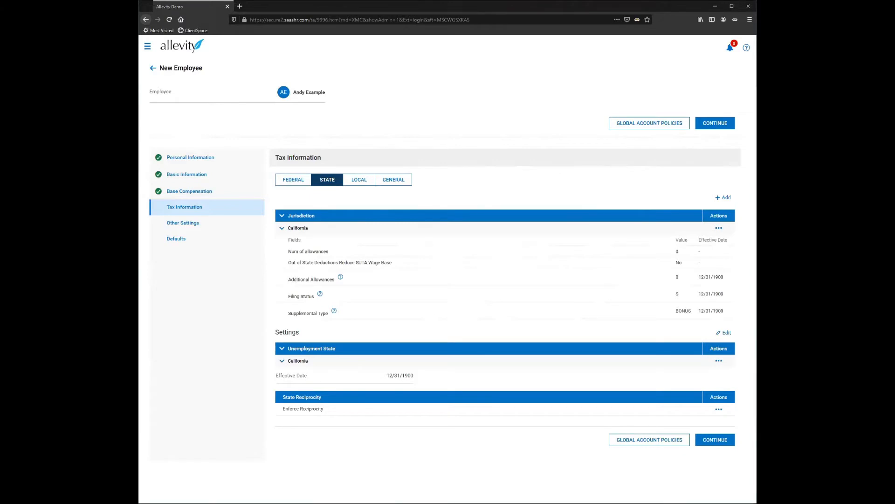
click(294, 179)
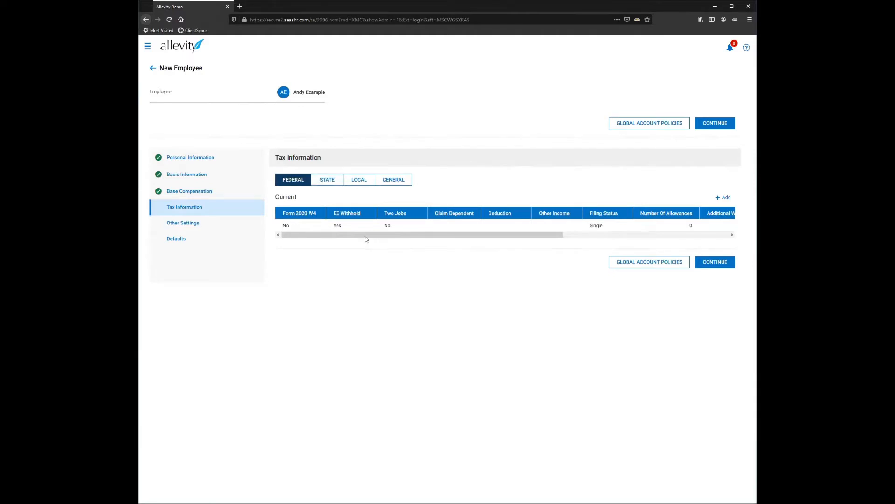
mouse_move(365, 232)
mouse_down()
mouse_move(383, 234)
mouse_move(364, 234)
mouse_up()
Add a federal withholding record with Form 2020 W4 set to Yes and a Date From of 05/08/2020.
click(725, 197)
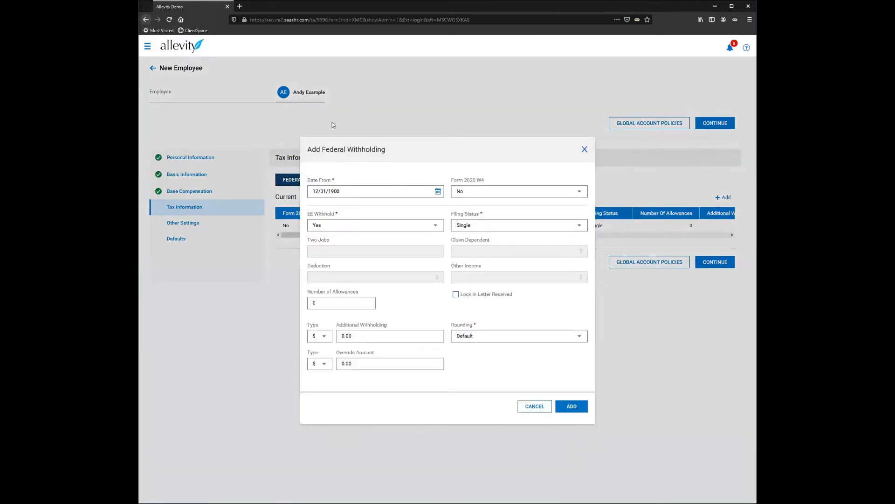
click(579, 195)
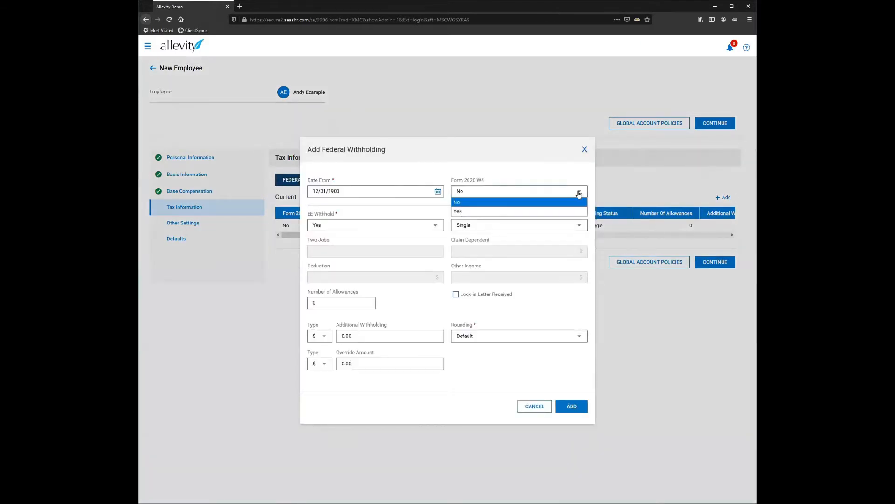
click(483, 212)
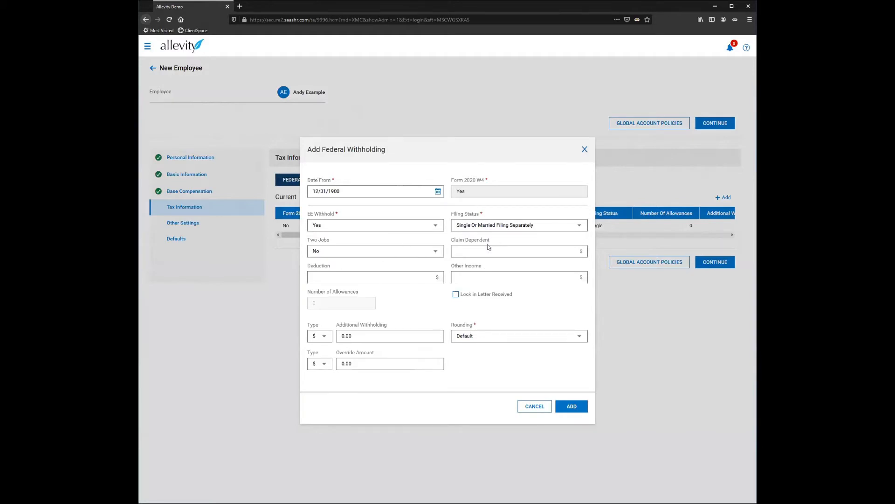
click(566, 408)
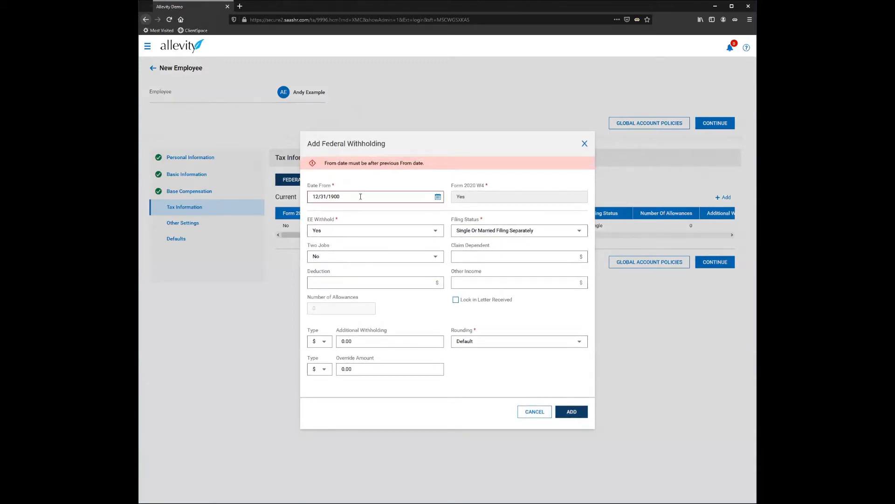
drag(361, 196, 264, 200)
text(5_/__/____)
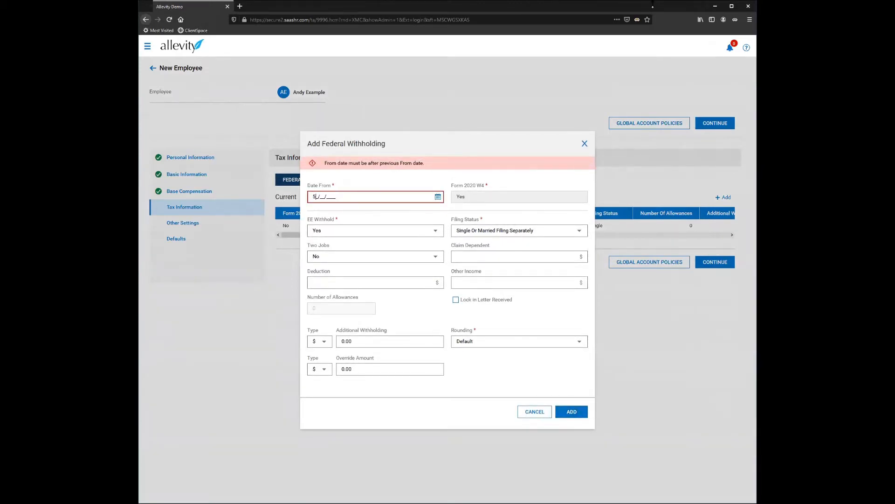
key(BackSpace)
text(05/08/2020)
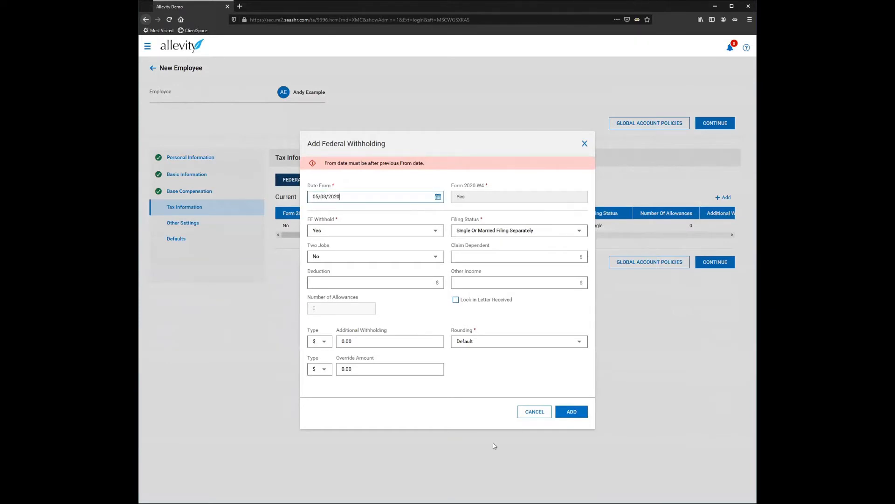
click(570, 412)
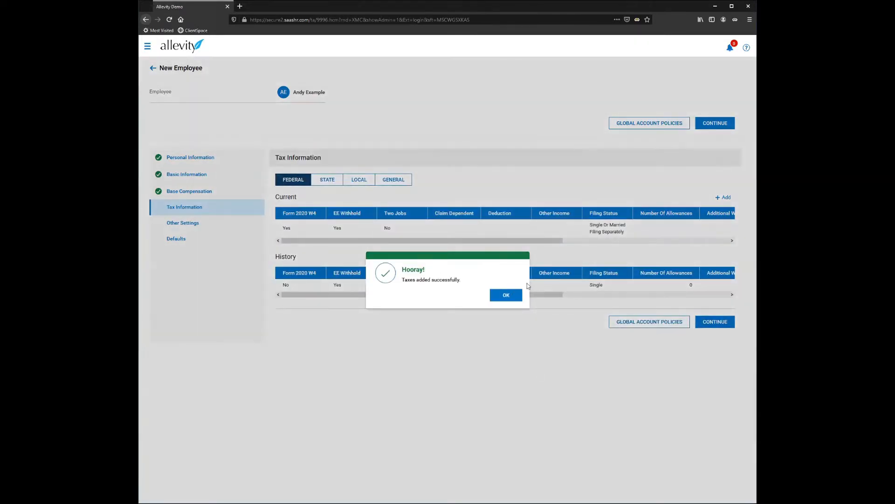
click(513, 296)
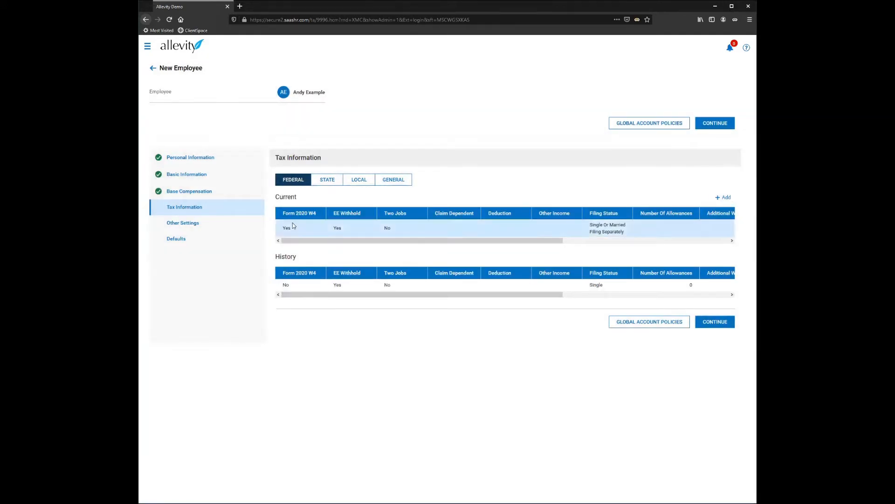
Open California's state tax settings for editing, save them as they are and continue to Other Settings.
mouse_move(370, 243)
mouse_down()
mouse_move(564, 242)
mouse_move(372, 240)
mouse_up()
click(327, 181)
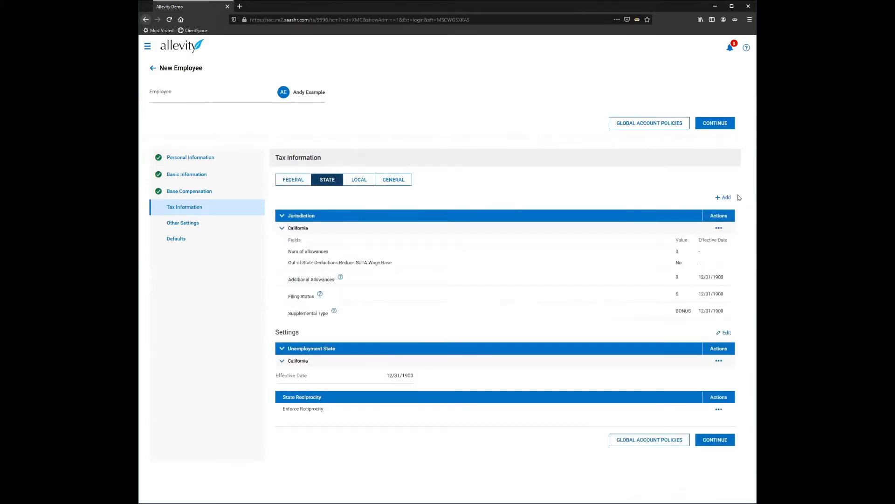
click(724, 198)
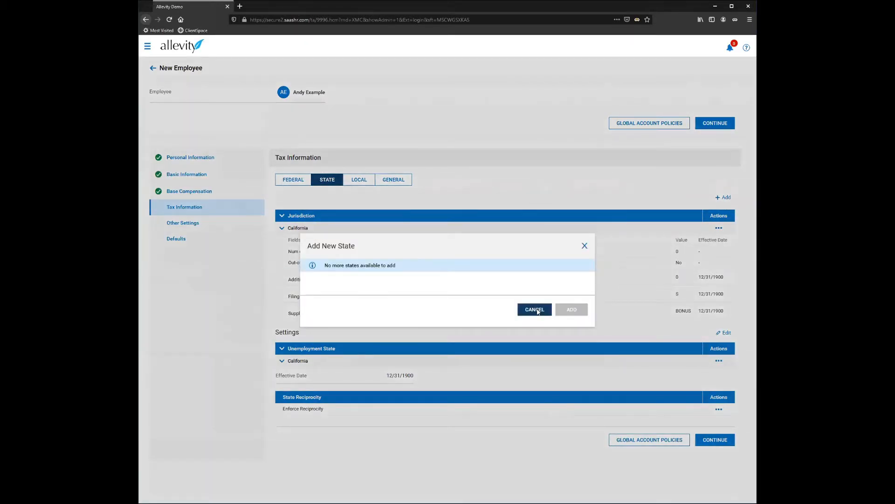
click(535, 309)
click(718, 228)
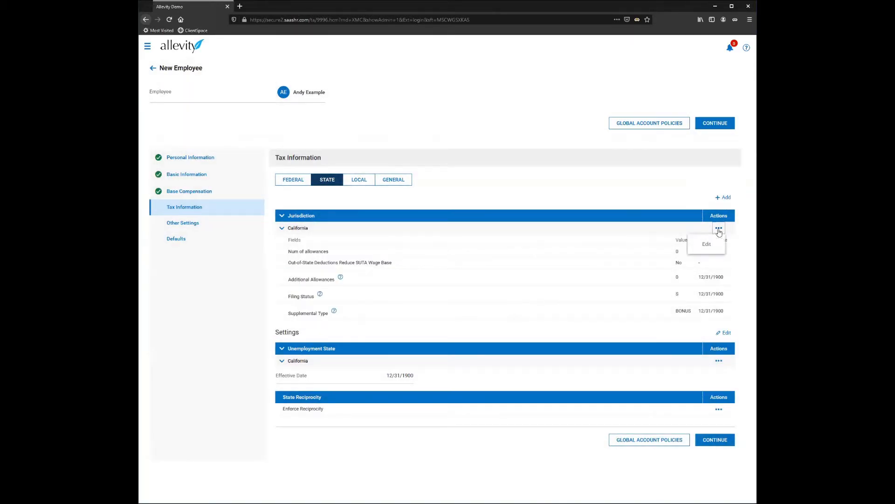
click(705, 243)
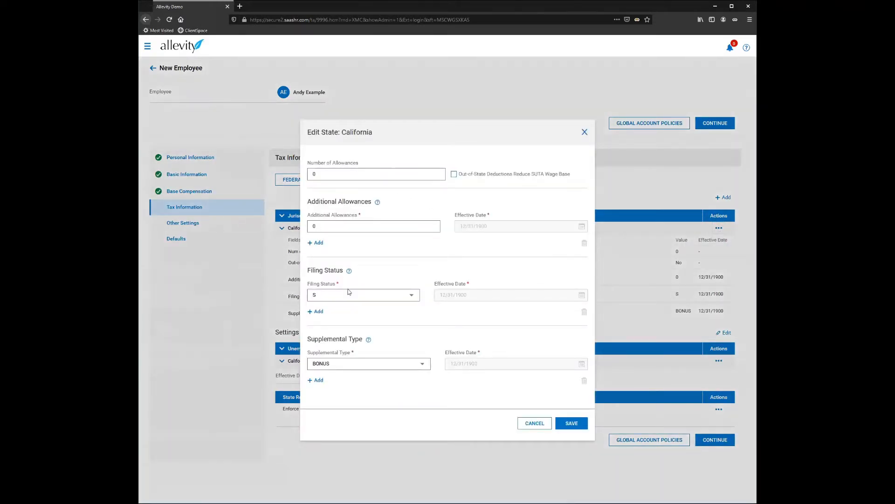
click(580, 422)
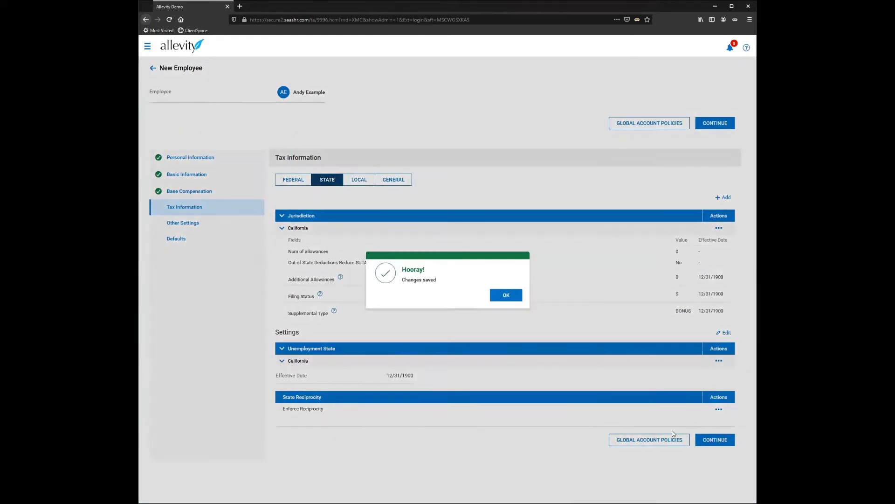
click(507, 297)
click(713, 440)
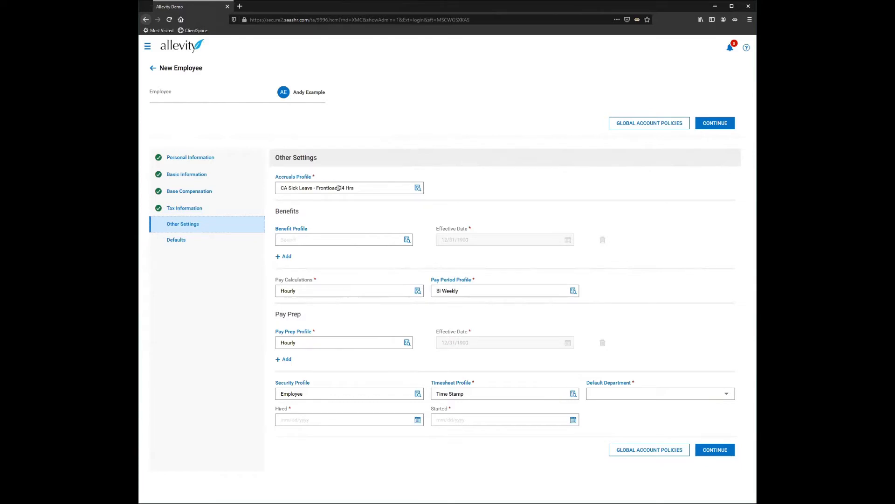
Browse the available accrual profiles and close the list without choosing one.
click(418, 187)
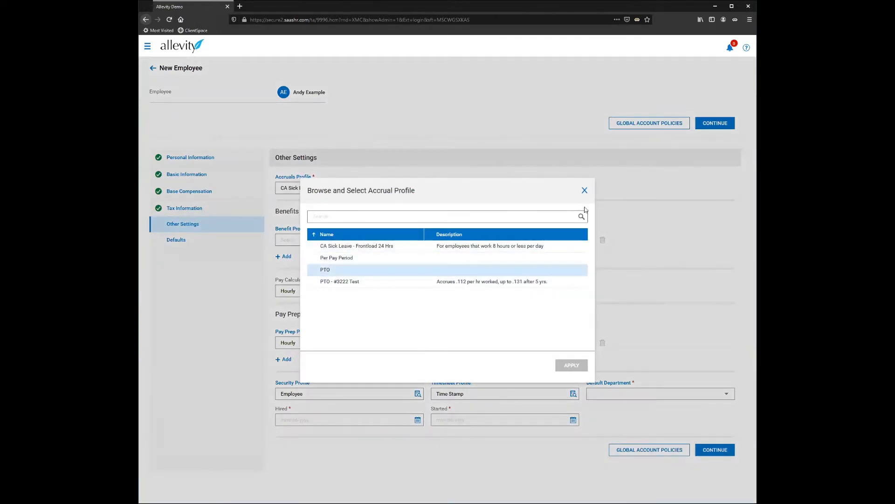
click(584, 191)
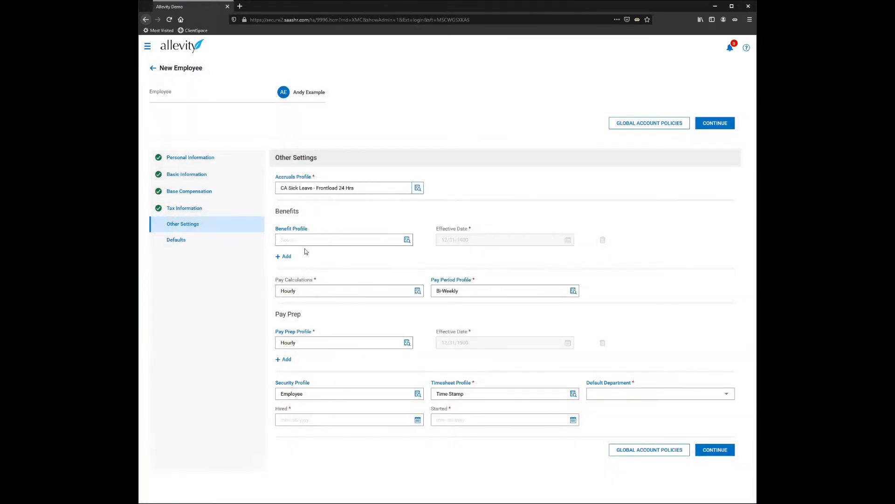
Browse the available pay calculation, pay period and pay prep profiles, closing each list without applying a choice.
click(418, 291)
click(327, 269)
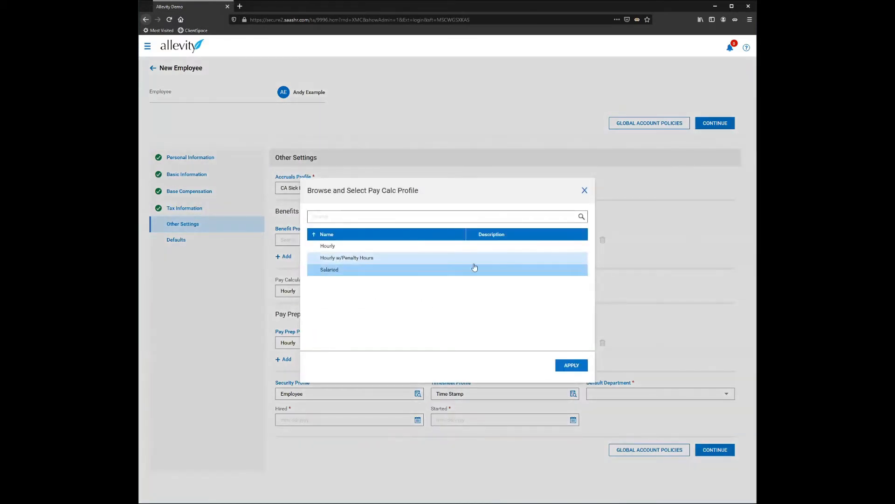
click(583, 191)
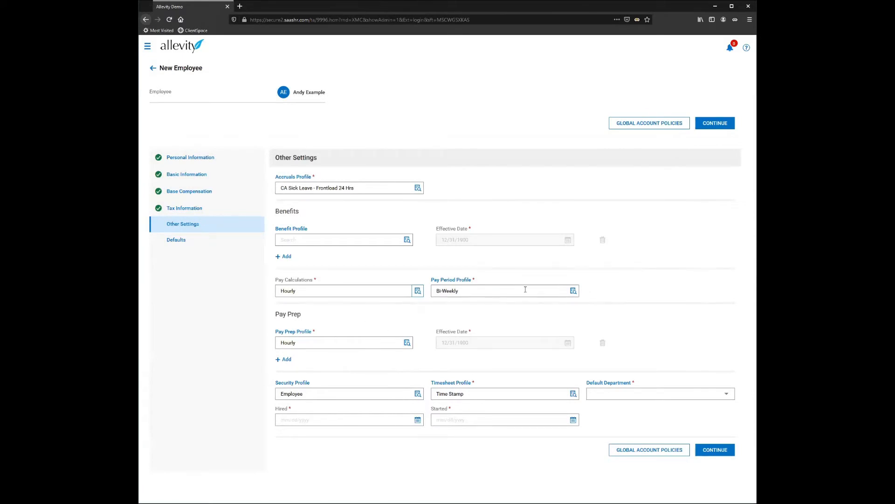
click(573, 291)
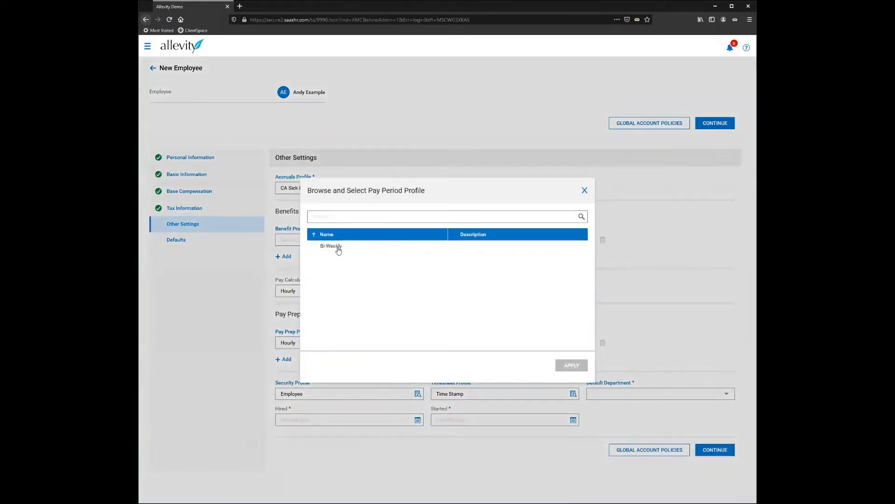
click(586, 190)
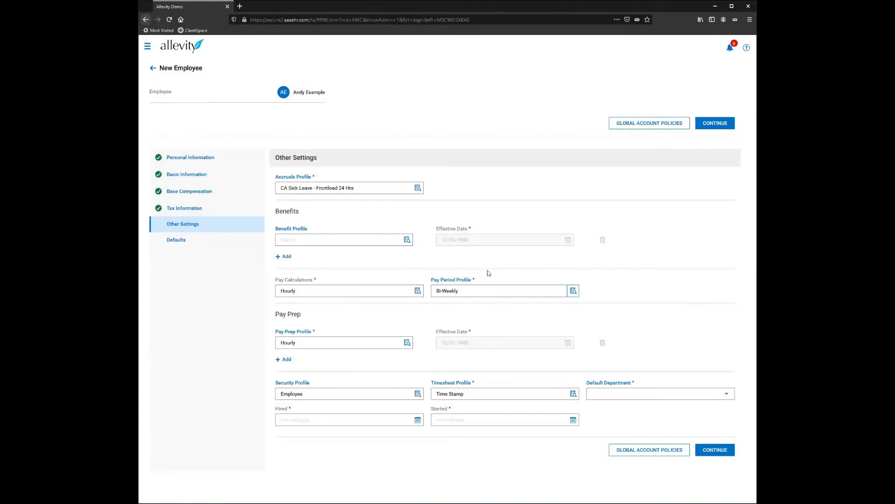
click(407, 343)
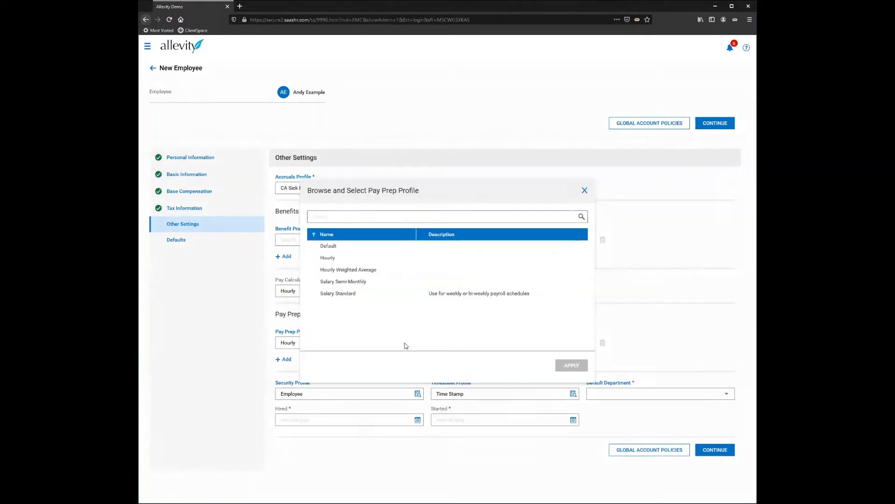
click(586, 190)
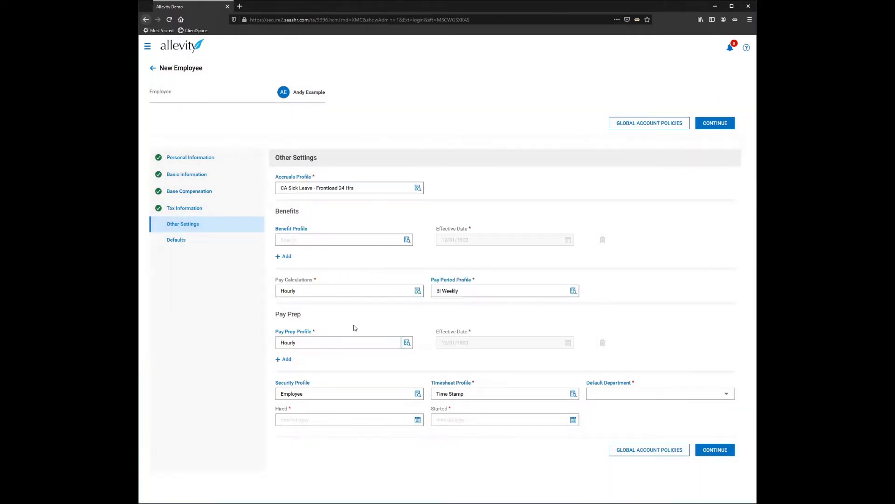
Set the employee's security profile to Department Manager.
click(418, 393)
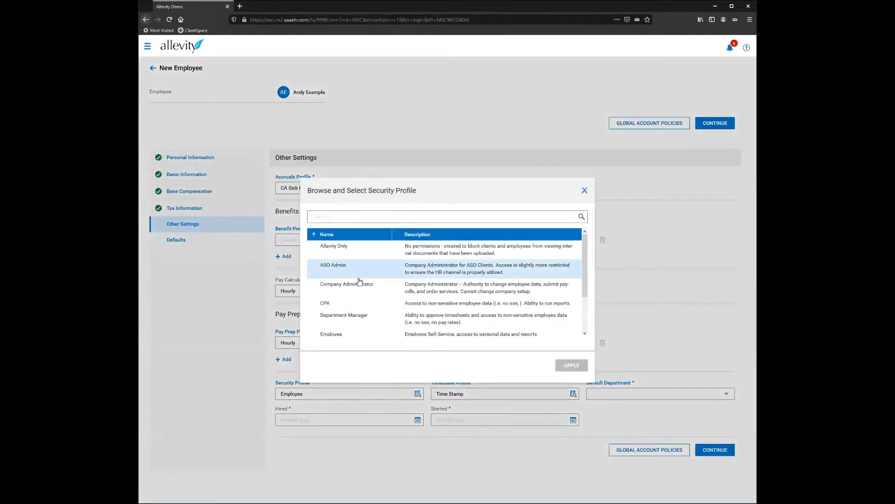
scroll(368, 317, down, 2)
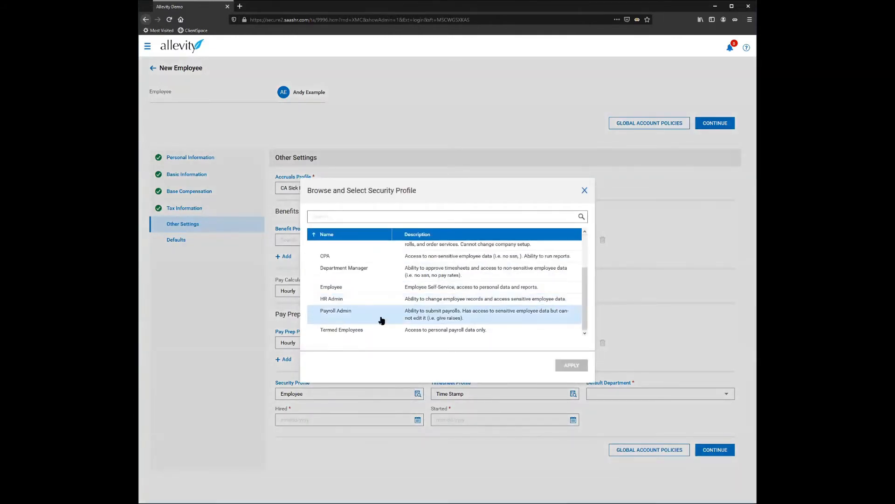
scroll(380, 322, up, 2)
click(369, 318)
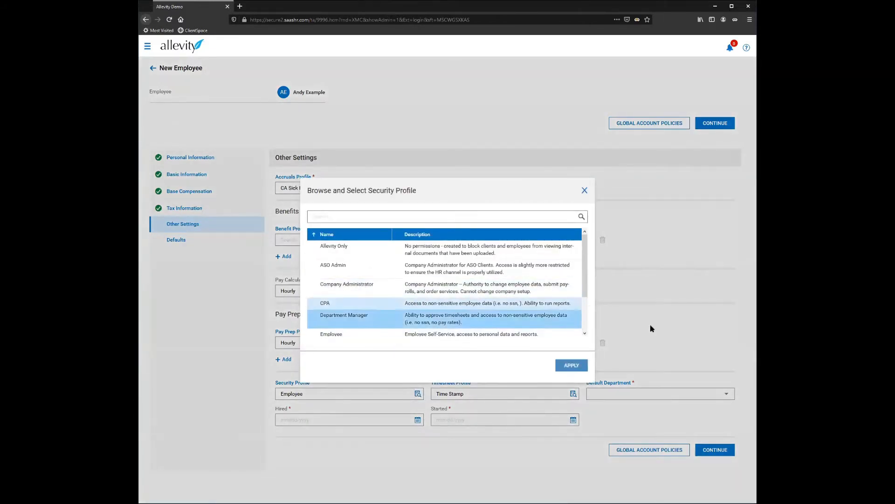
click(566, 363)
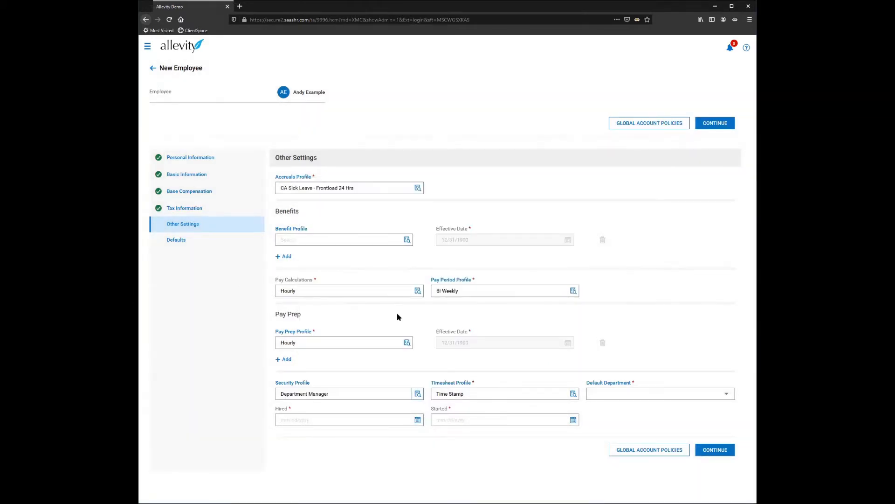
Set the employee's default department to 10 - Mercury House.
click(619, 394)
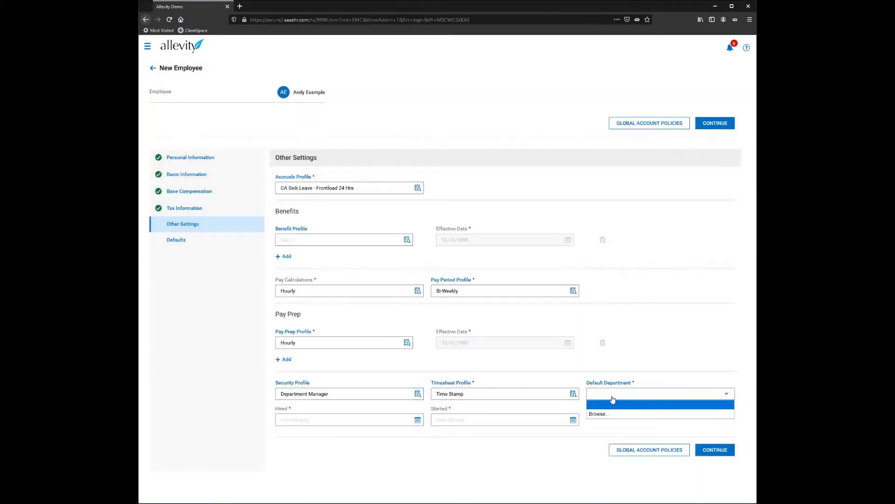
click(633, 385)
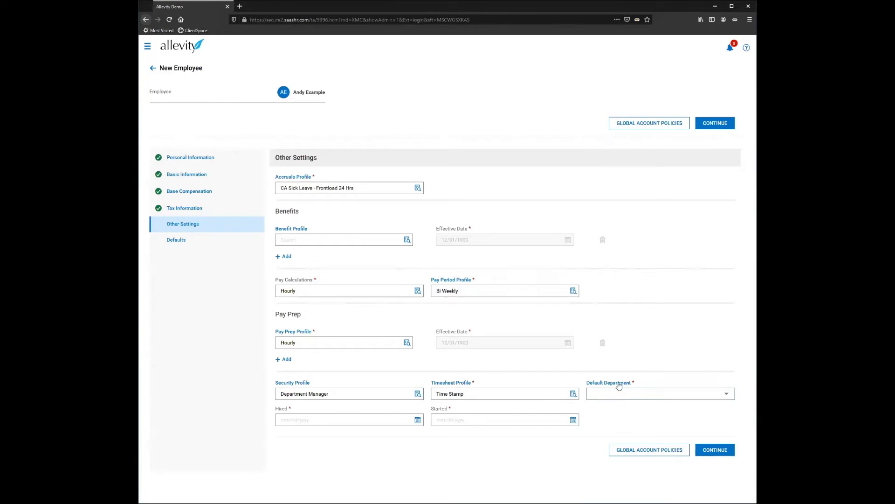
click(635, 395)
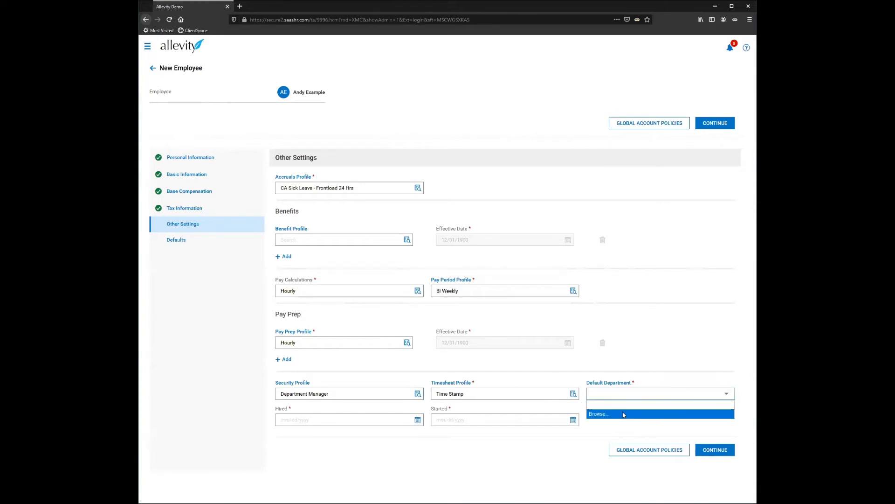
click(625, 413)
click(389, 182)
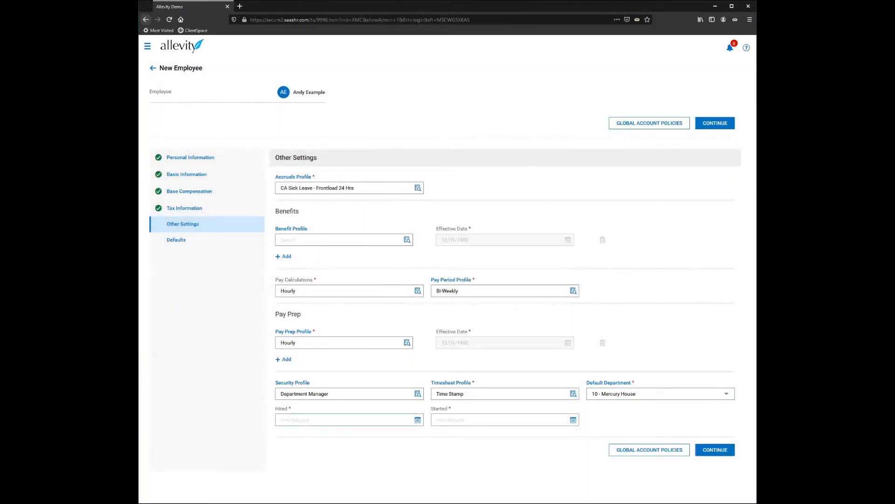
Enter 05/08/2020 as both the Hired and Started dates and continue to Defaults.
text(05/08/)
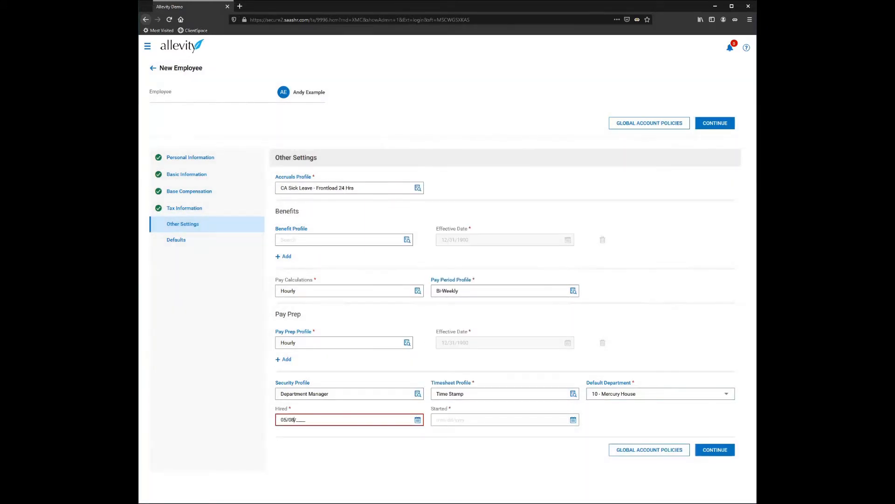
text(2020)
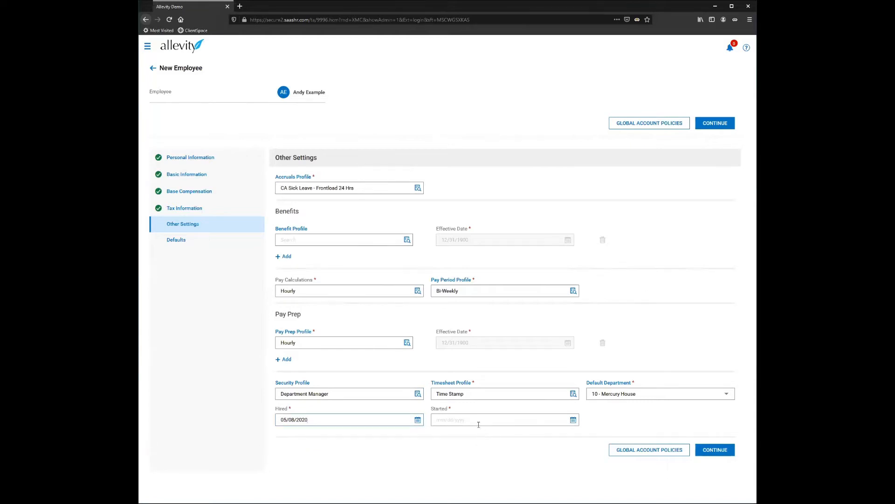
click(478, 422)
text(05/08/2020)
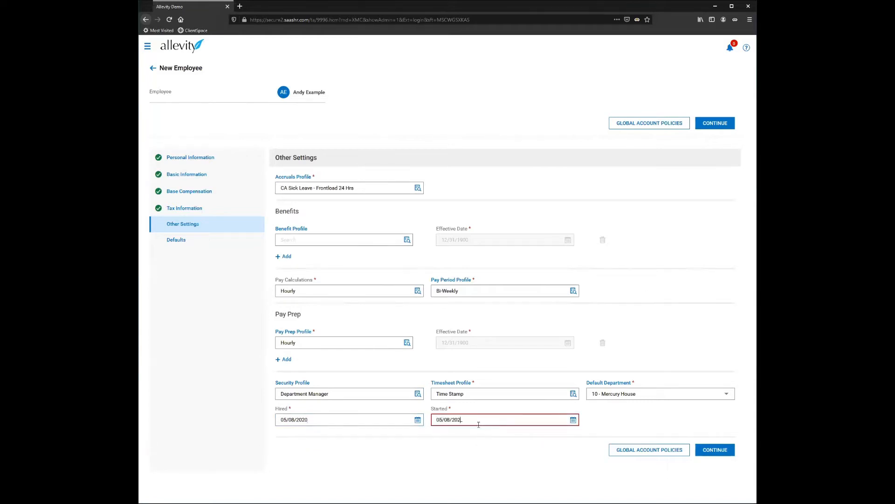
click(701, 446)
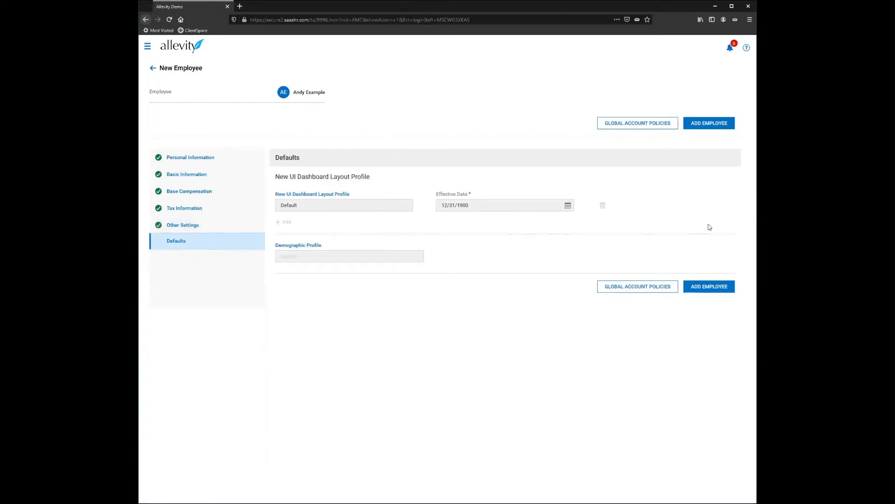
Add the employee with the default settings and confirm the addition.
click(709, 289)
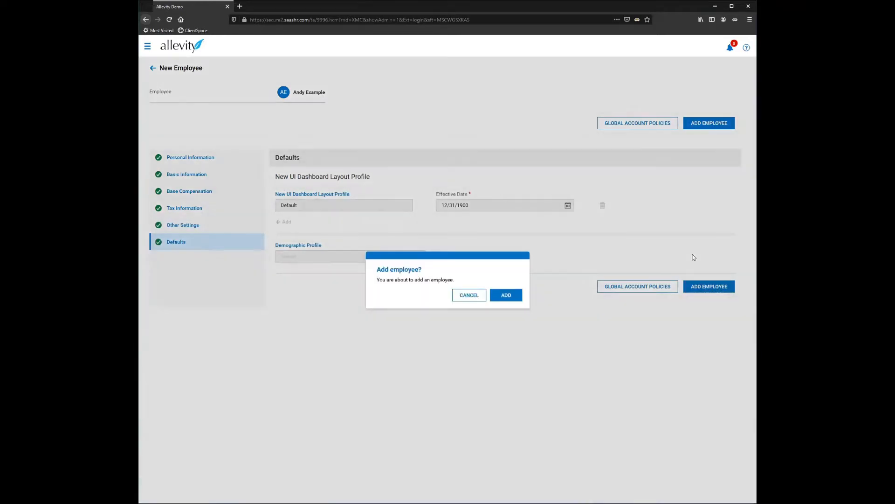
click(509, 295)
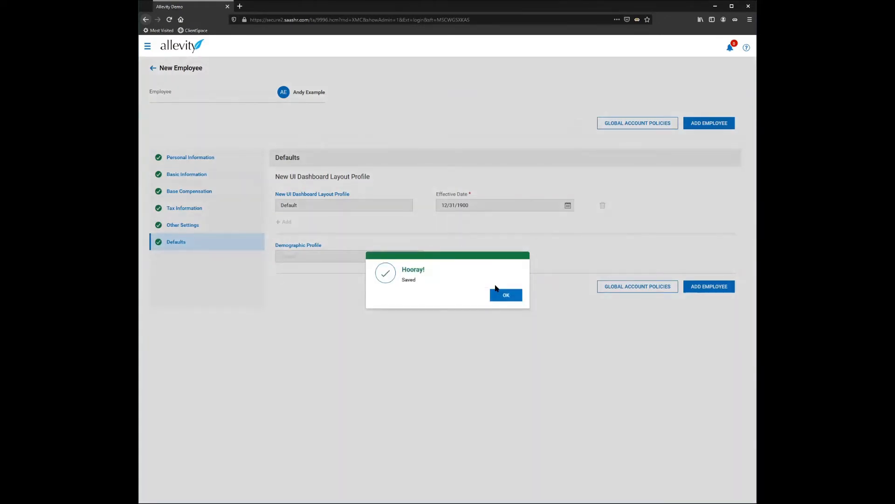
click(503, 295)
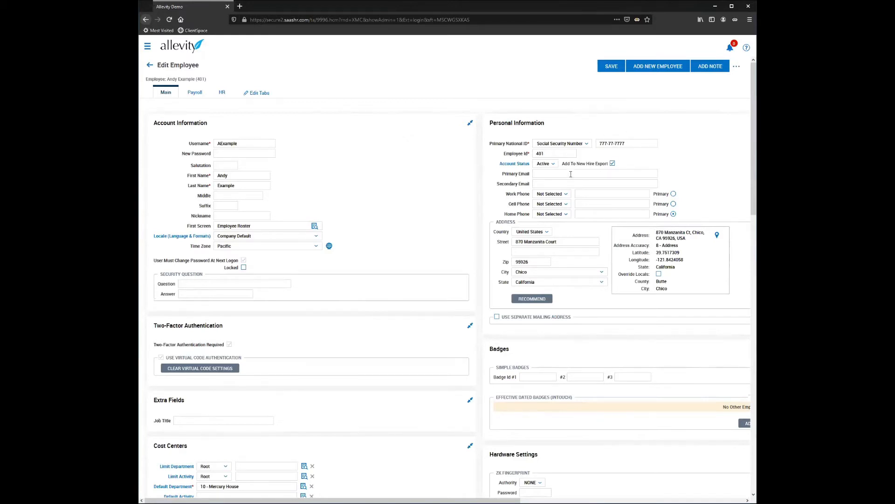
Review the new employee's record, including account information, profiles, dates, base compensation, accruals and pay information.
scroll(498, 161, down, 3)
scroll(498, 162, down, 4)
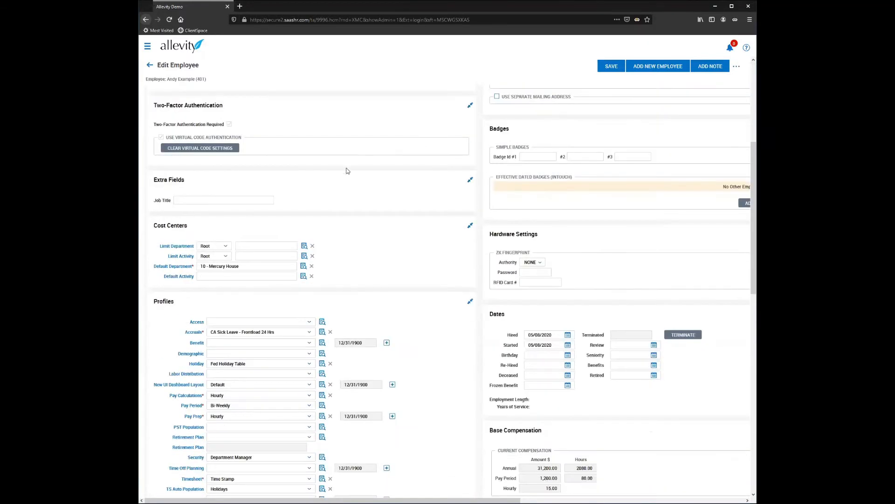
scroll(371, 171, down, 2)
scroll(372, 172, down, 5)
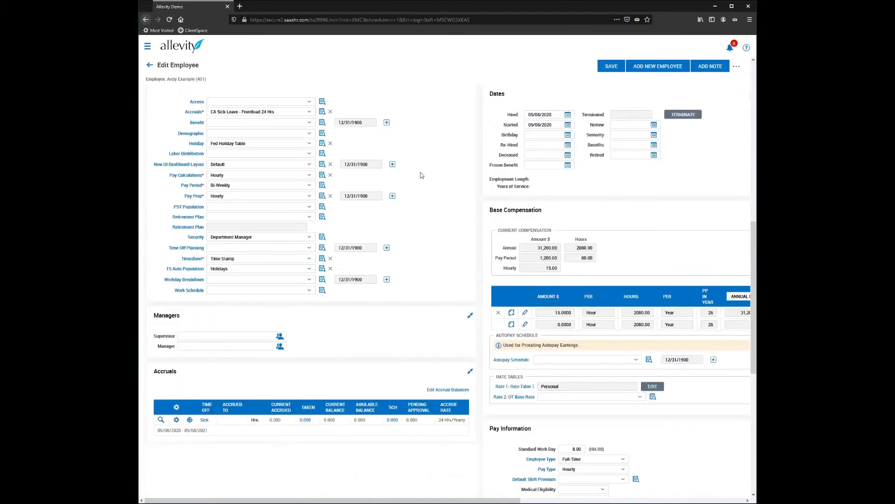
scroll(373, 223, down, 2)
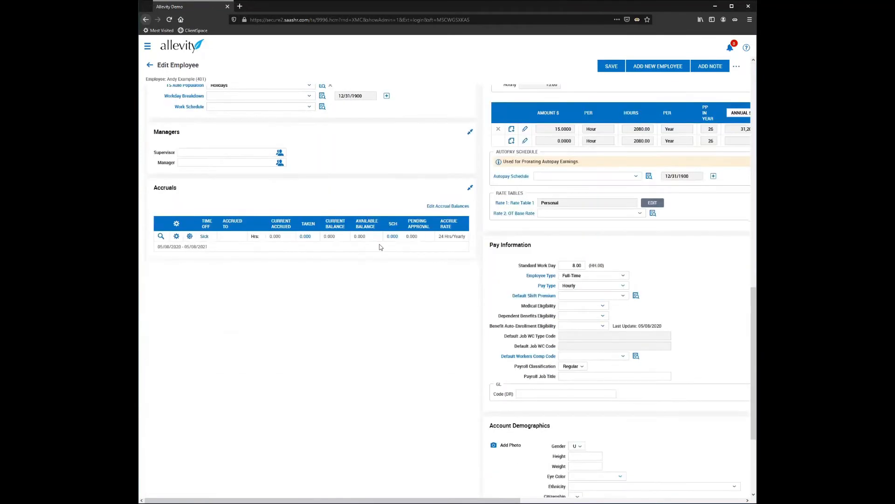
scroll(381, 246, up, 11)
scroll(397, 361, up, 3)
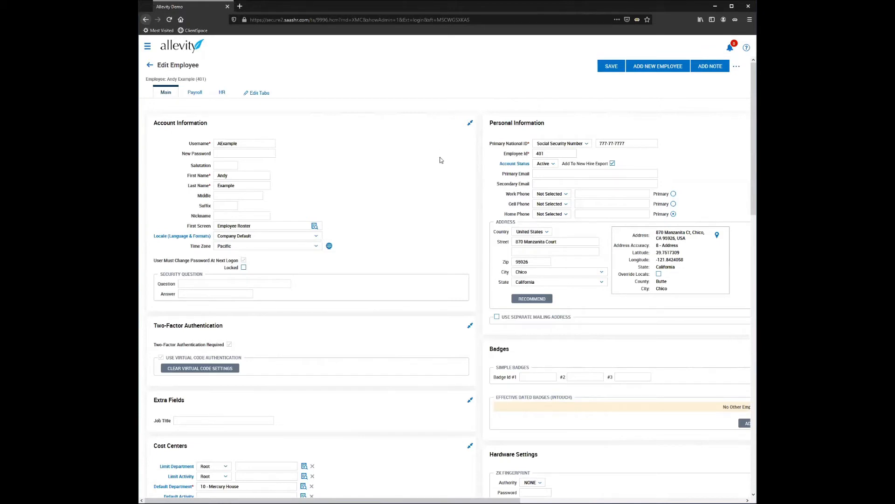
scroll(440, 160, down, 4)
scroll(370, 206, up, 4)
scroll(378, 191, down, 9)
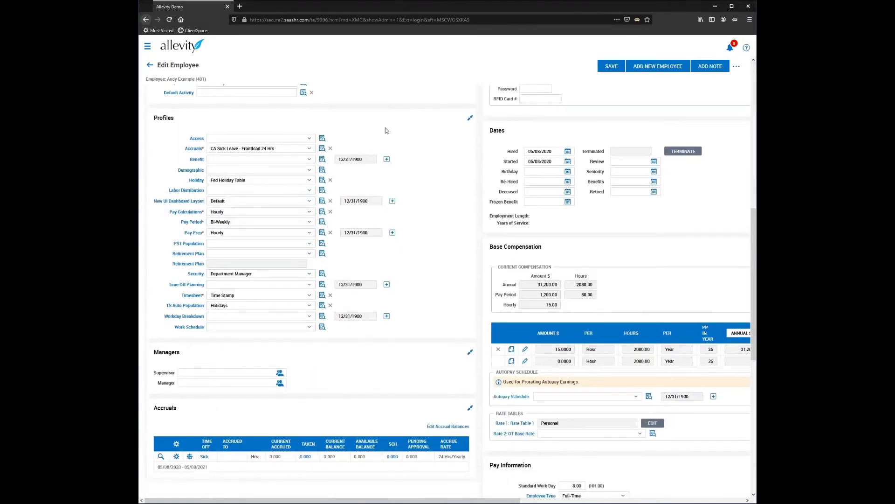
scroll(187, 108, up, 9)
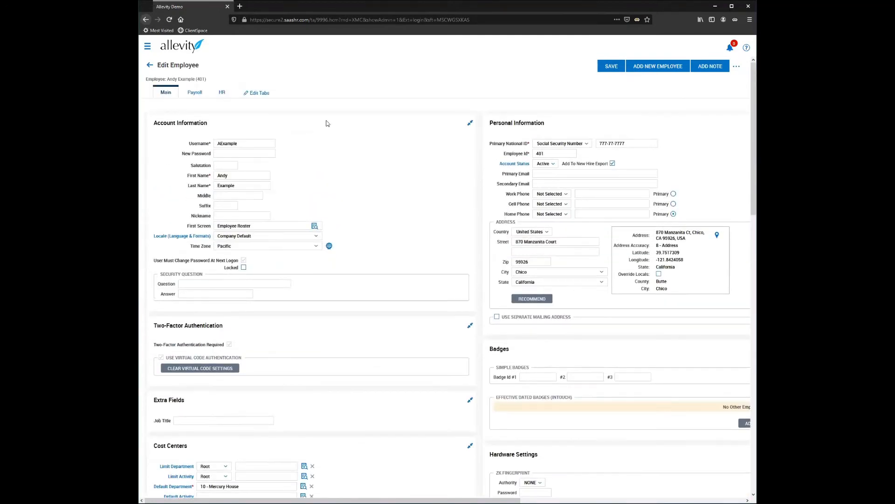
Add a base compensation entry of 17 per hour effective from 05/10/2020 and save the employee record.
middle_click(427, 199)
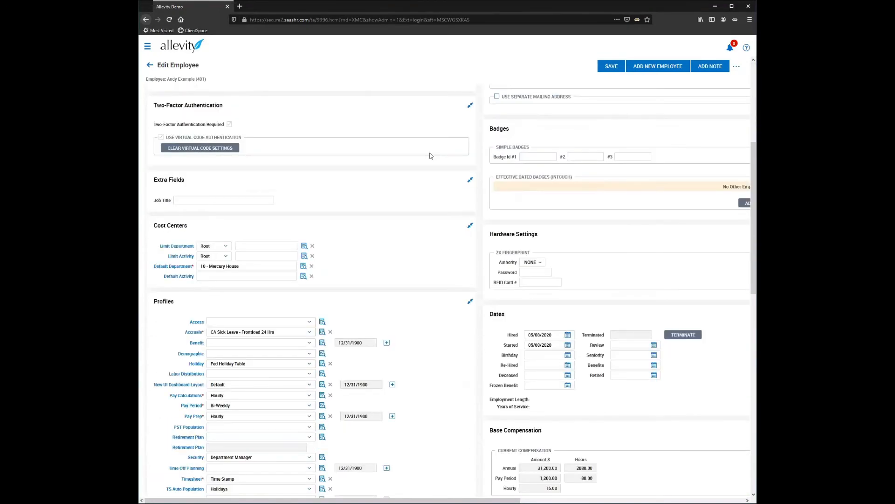
middle_click(535, 198)
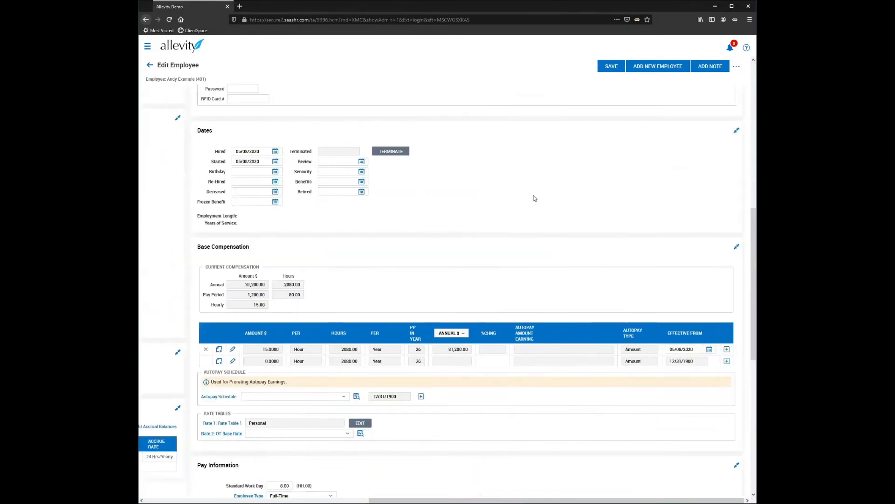
scroll(485, 194, down, 1)
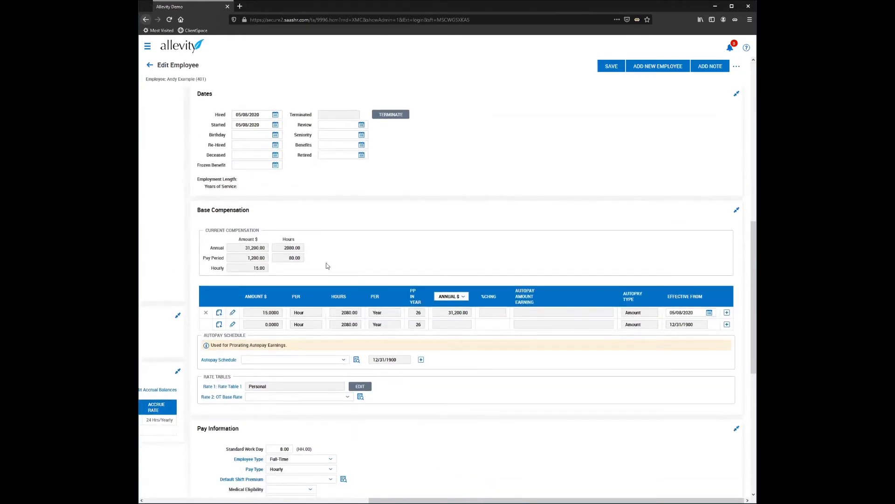
click(728, 313)
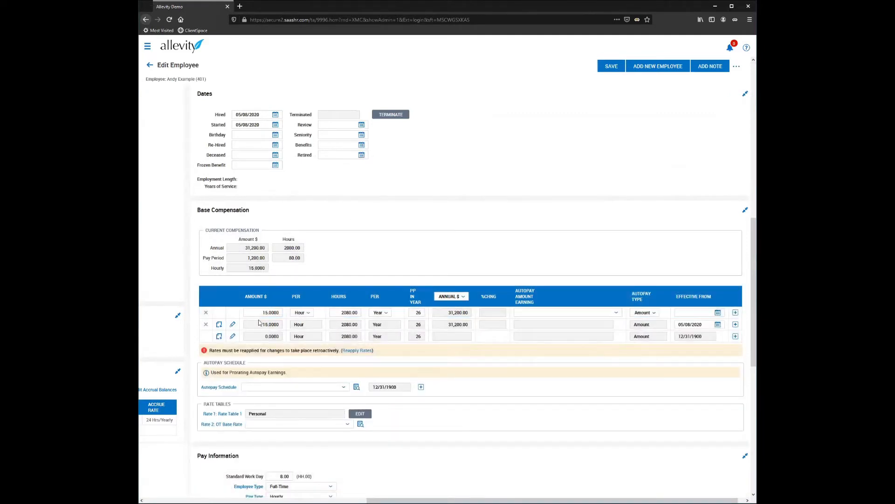
click(268, 313)
text(17)
click(676, 312)
text(05/10/2020)
click(610, 71)
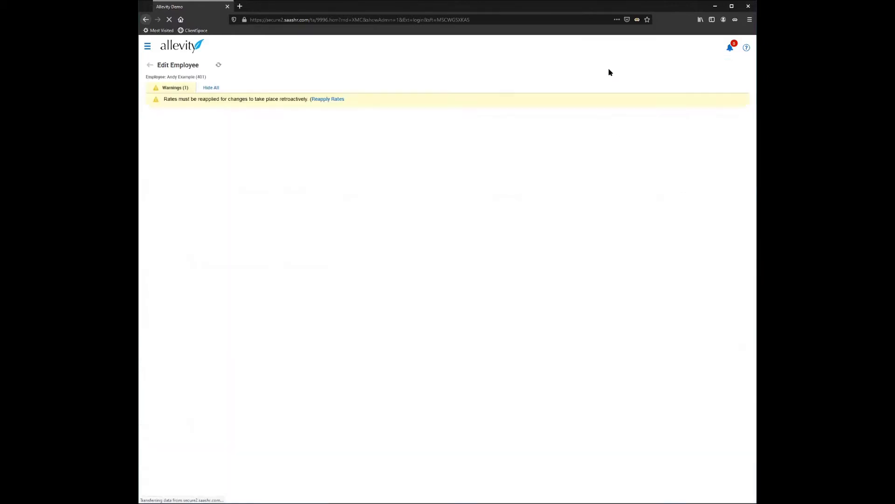
Reapply the rates with a From date of 05/08/2020 and check the employee's base compensation entries.
click(328, 101)
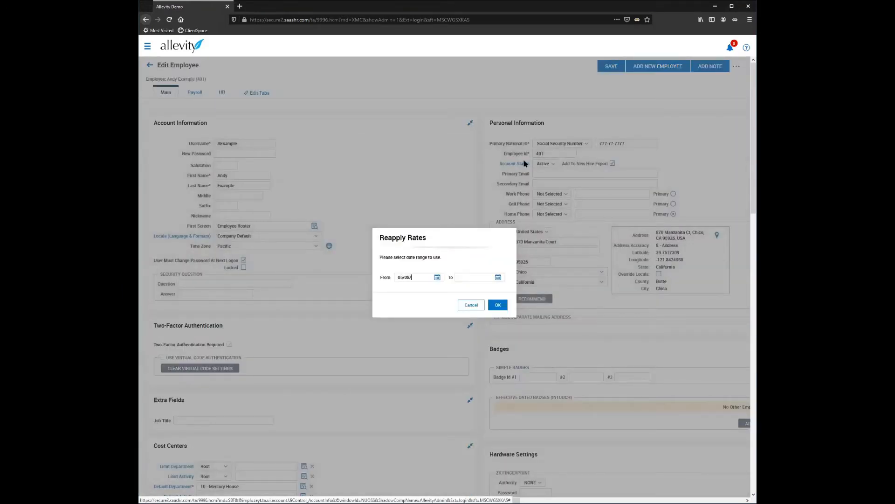
text(05/08/2020)
click(498, 304)
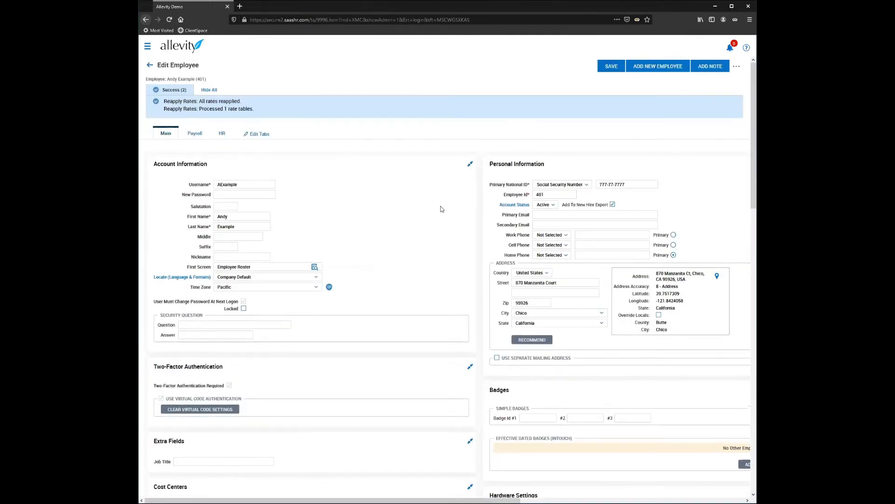
scroll(422, 283, down, 3)
scroll(422, 234, down, 9)
scroll(465, 288, up, 5)
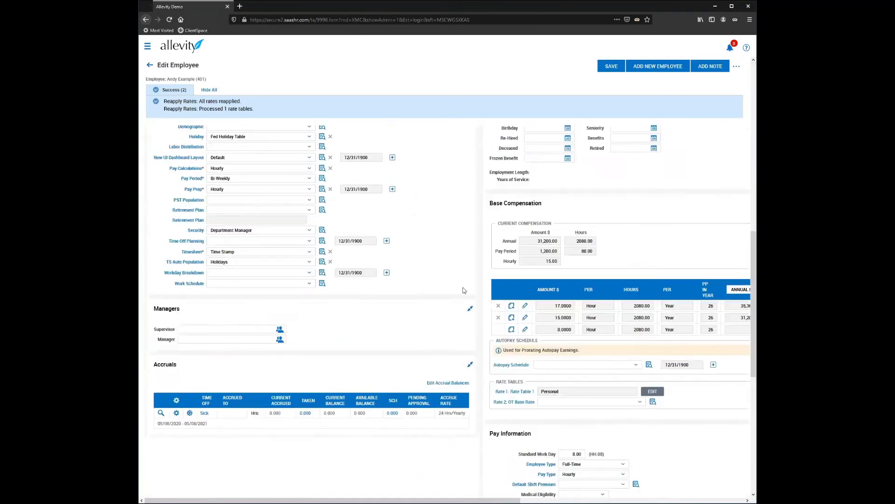
Check the effective dates of the base compensation entries, then open the employee's payroll details, saving the pending changes.
middle_click(467, 311)
middle_click(753, 316)
scroll(471, 317, down, 3)
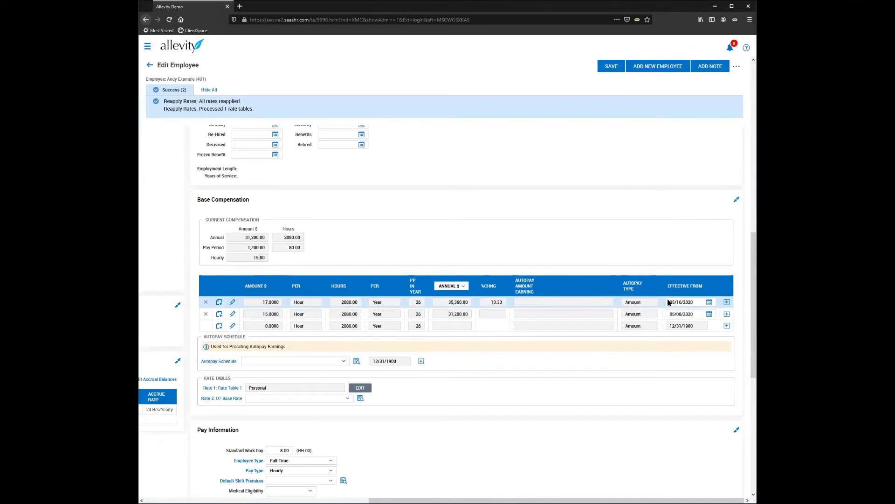
middle_click(567, 231)
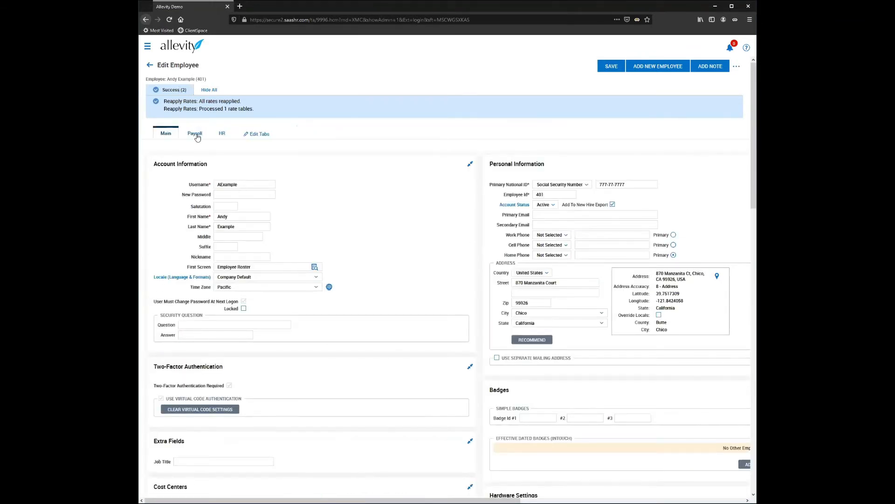
click(196, 135)
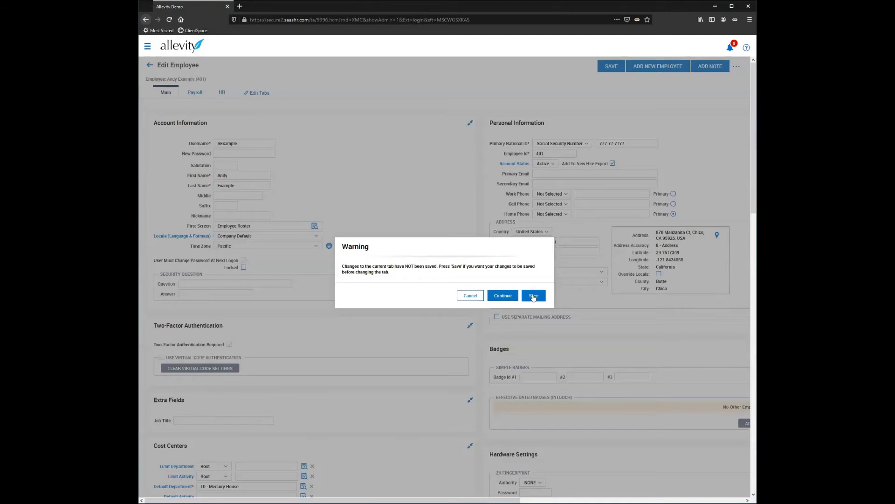
click(534, 295)
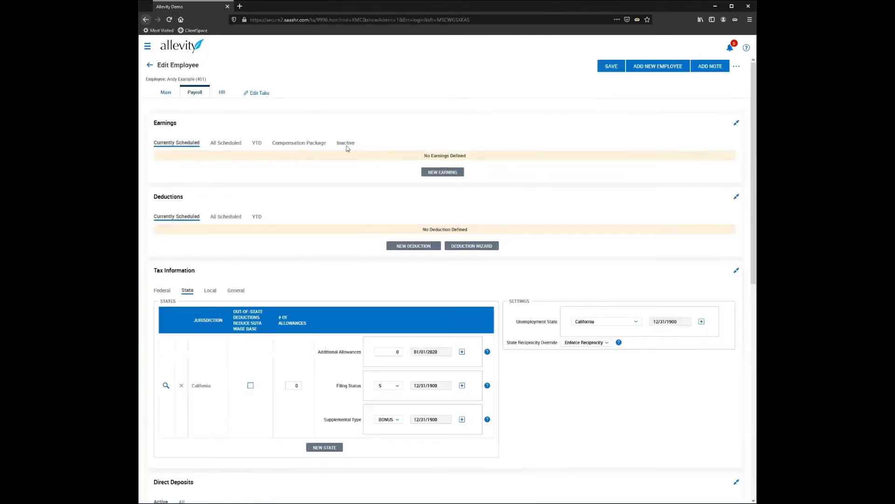
Review the employee's federal tax information, including the EE Withhold setting, the filing status options and the effective From dates.
scroll(362, 219, down, 3)
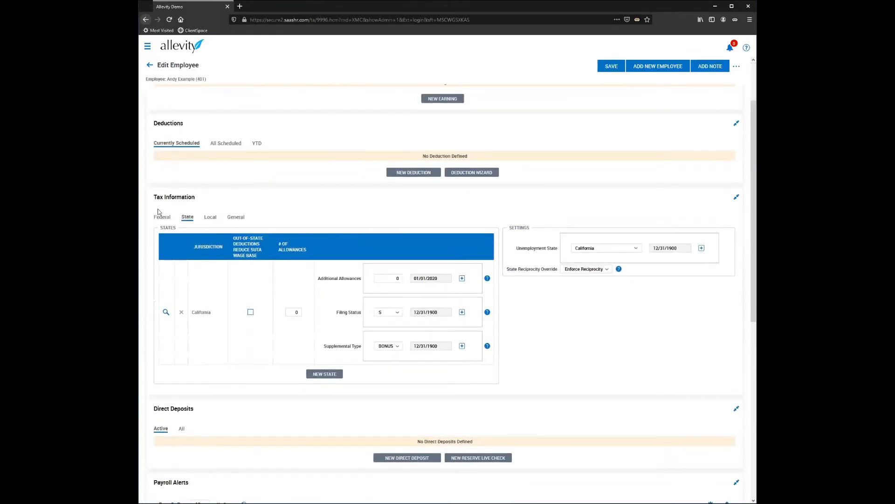
click(162, 217)
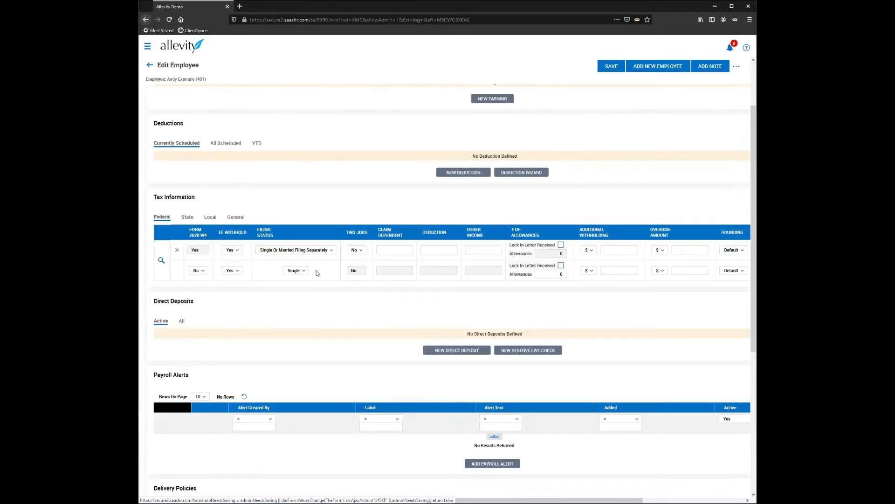
scroll(382, 305, right, 4)
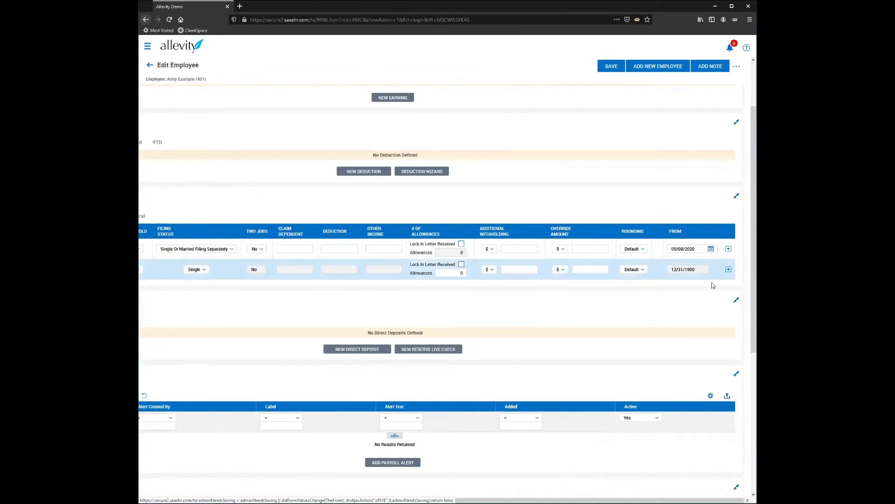
scroll(712, 286, up, 2)
scroll(236, 248, left, 4)
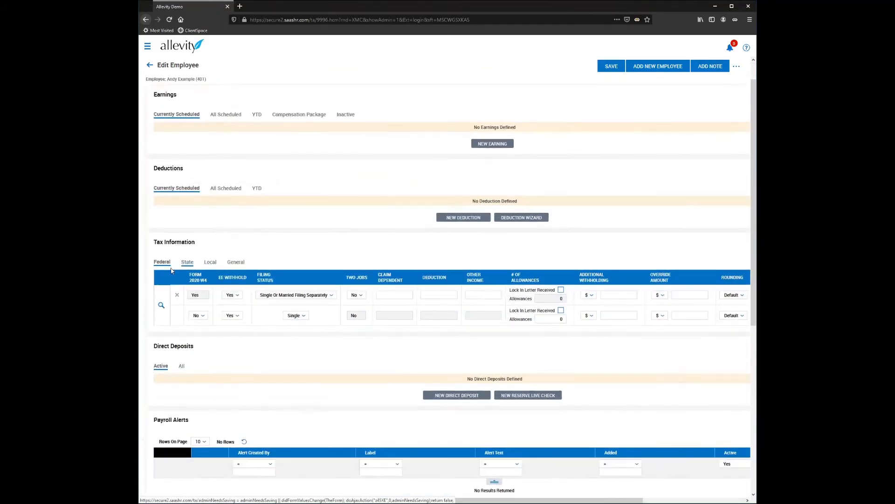
click(237, 296)
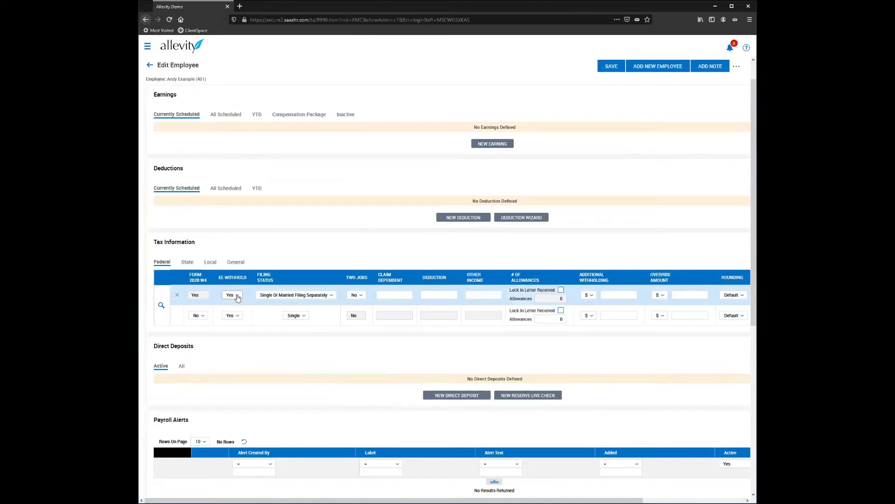
click(287, 337)
click(303, 294)
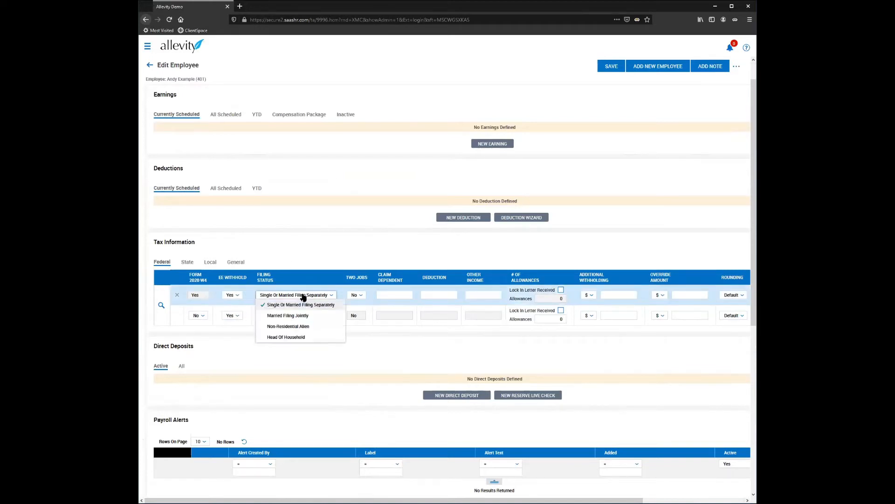
click(293, 266)
middle_click(296, 263)
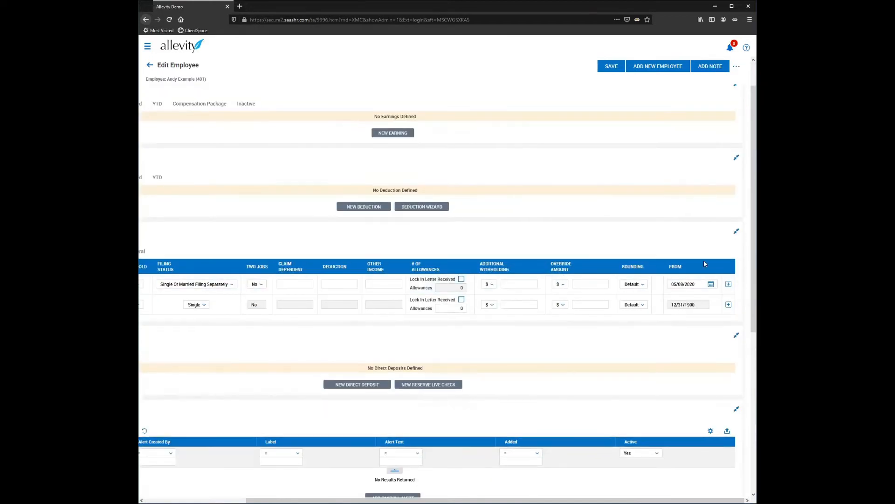
middle_click(277, 239)
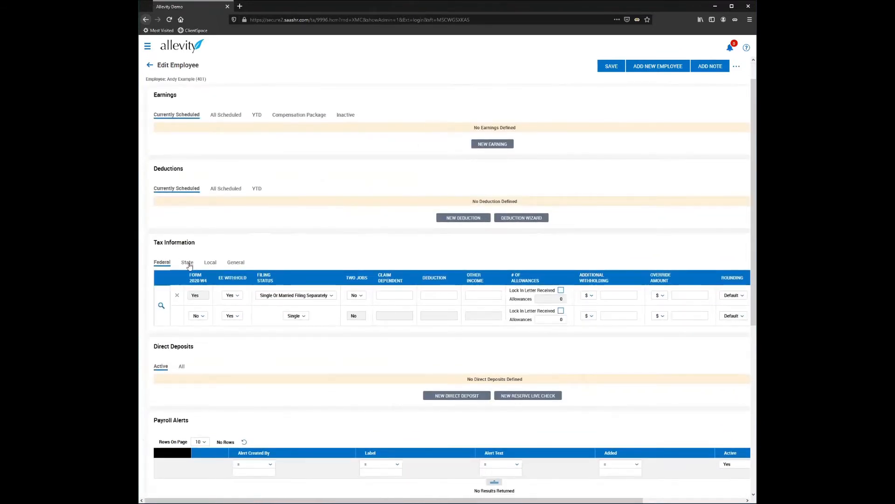
Review the employee's California state tax information, including the allowances and filing status.
click(187, 265)
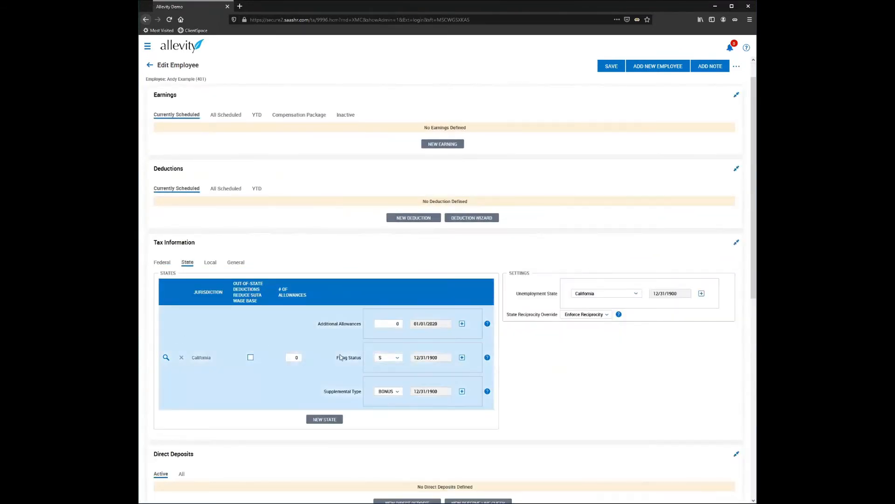
click(377, 358)
click(378, 359)
scroll(259, 307, down, 2)
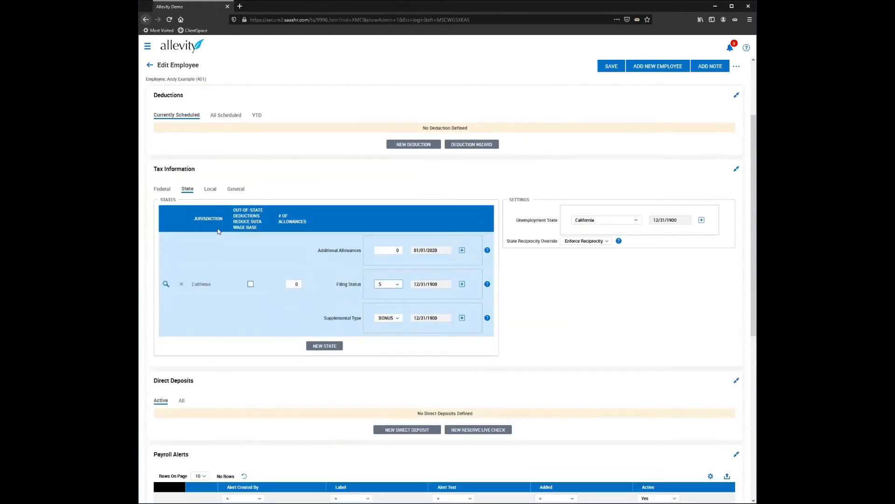
scroll(387, 297, up, 3)
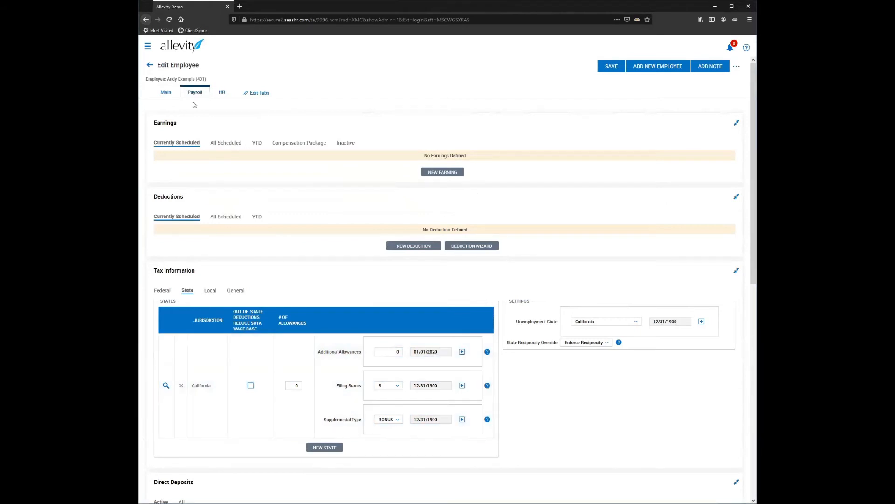
Return to the employee's main details and examine the 17.00 hourly rate in Base Compensation.
click(166, 92)
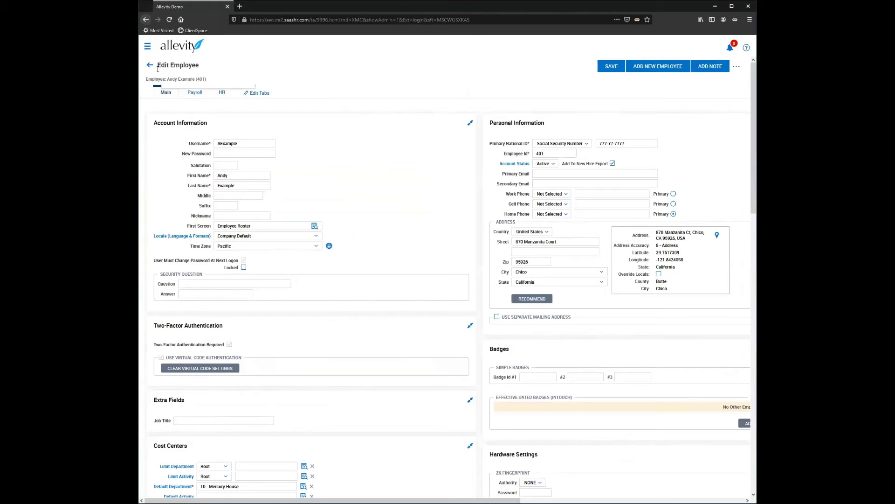
middle_click(436, 209)
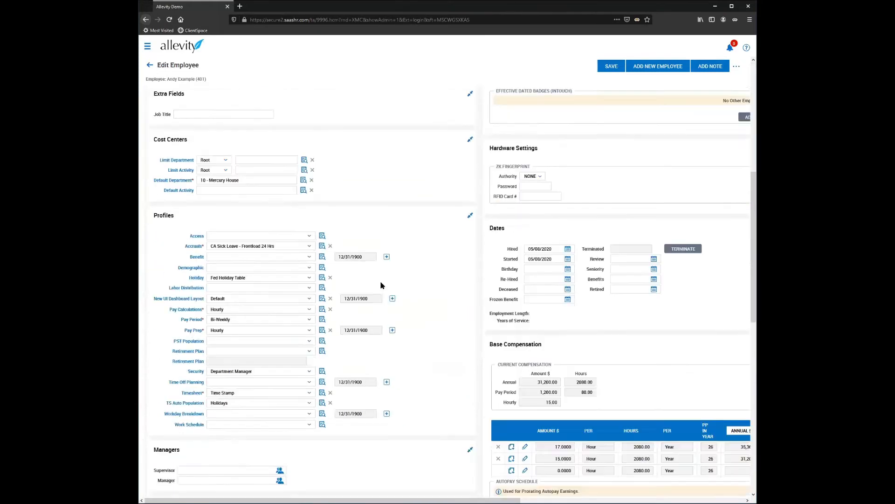
middle_click(694, 212)
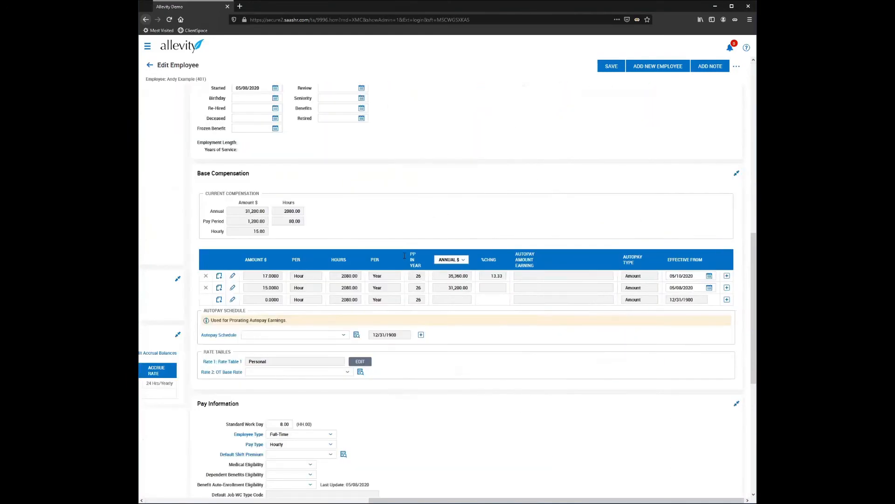
double_click(266, 276)
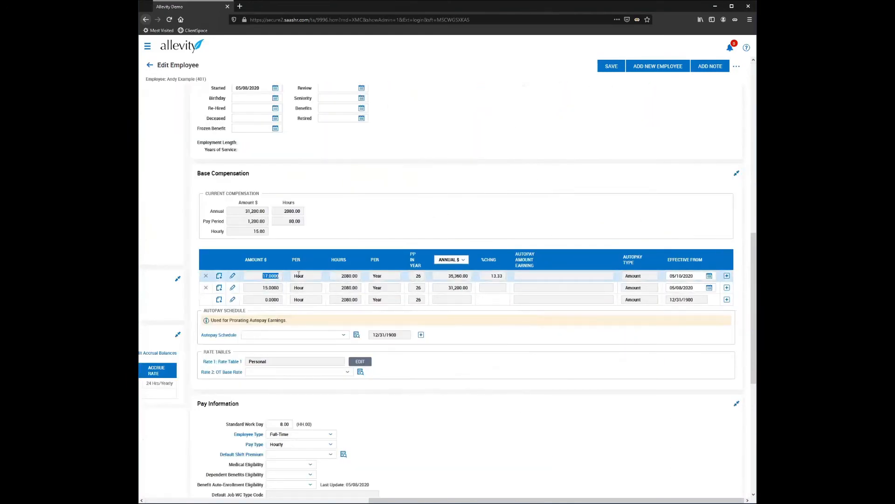
middle_click(388, 238)
middle_click(265, 114)
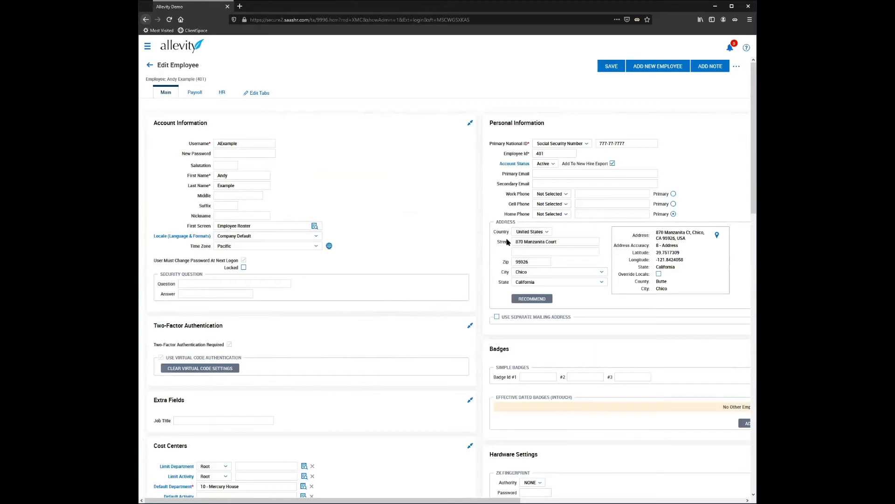
Look over the employee's address, cost centers, profiles and dates in the main details.
scroll(507, 241, down, 2)
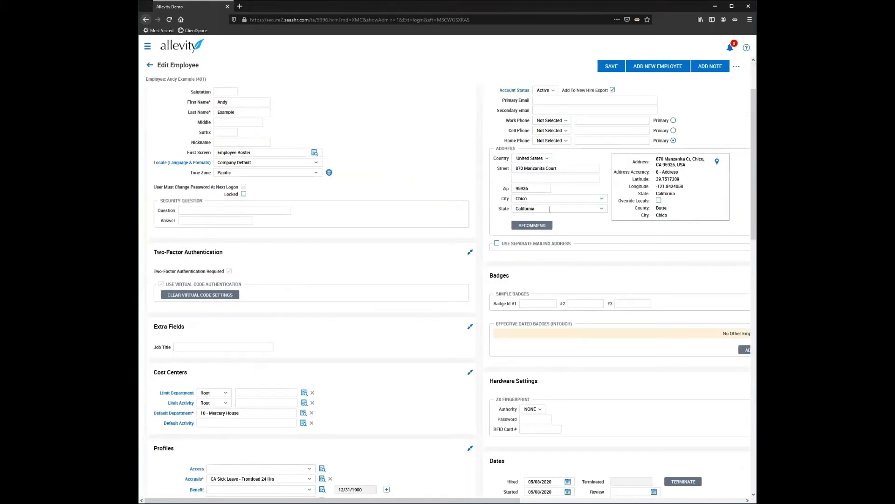
scroll(559, 362, up, 2)
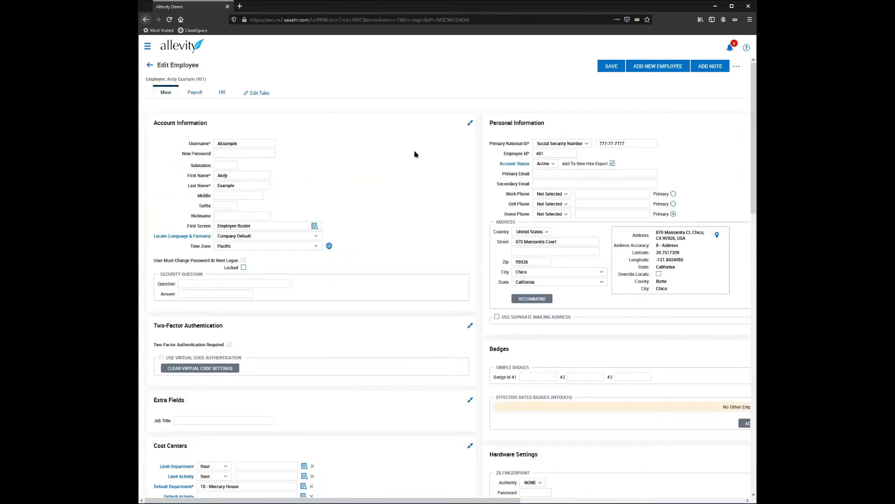
scroll(415, 154, down, 7)
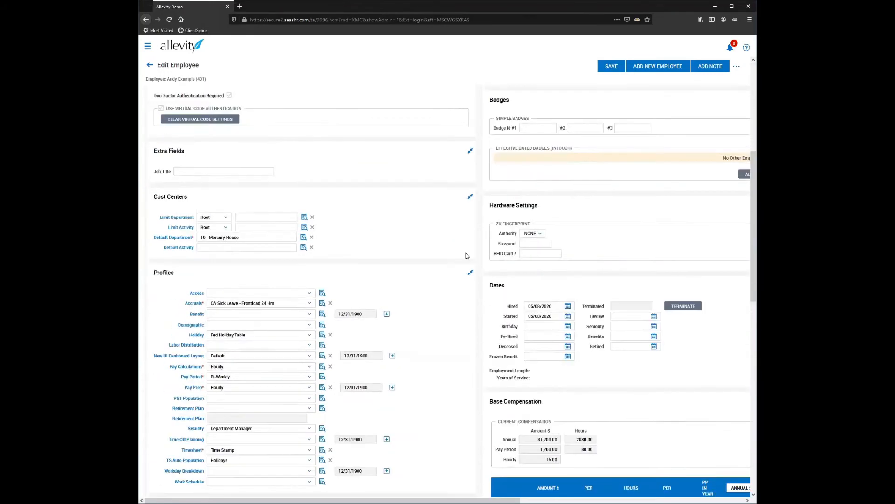
scroll(467, 256, up, 7)
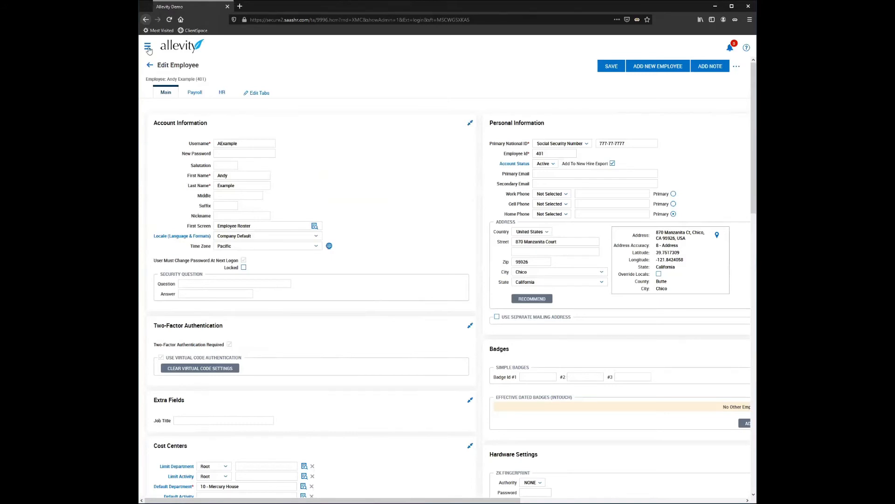
Open the Employee Information list, filter it by the start of the employee's last name and open the new hire's record.
click(148, 47)
click(163, 128)
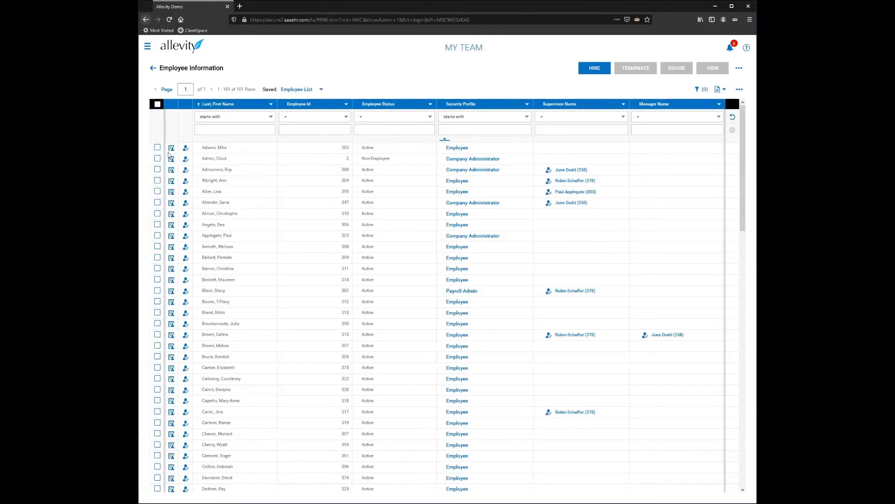
click(225, 132)
text(ex)
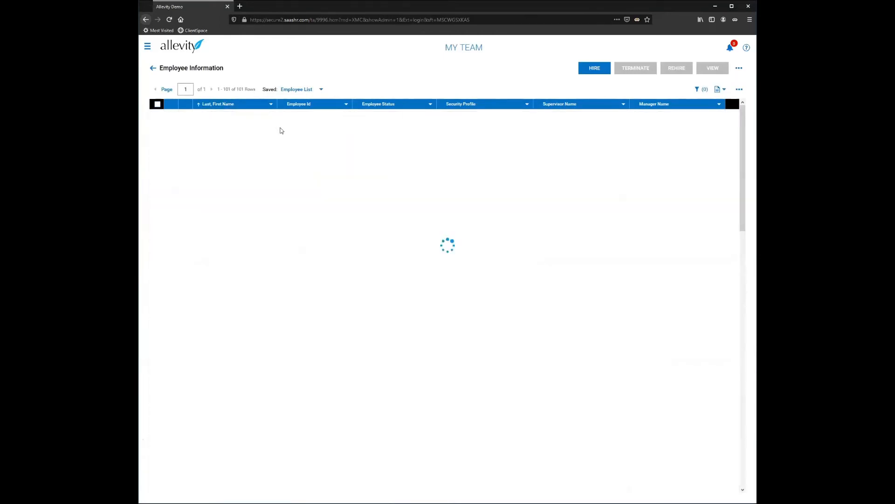
click(170, 149)
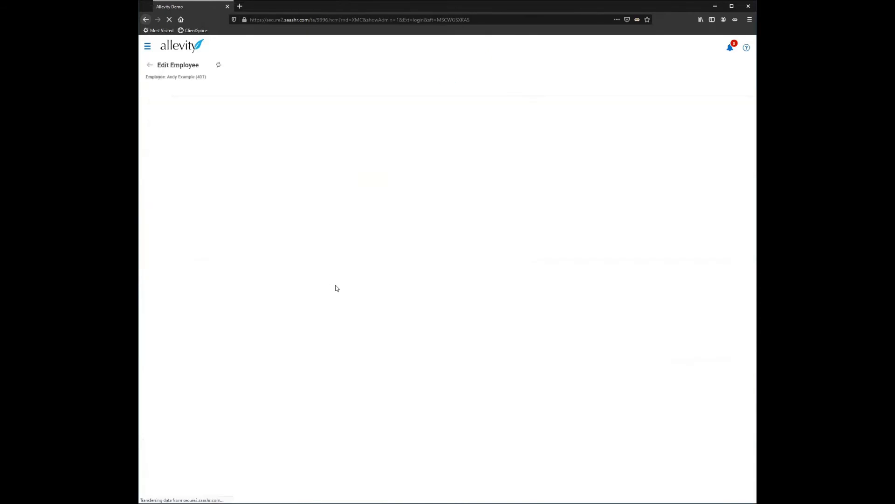
Review the reopened employee record, including cost centers, profiles, base compensation, accruals, pay information and account demographics.
scroll(434, 131, down, 6)
scroll(430, 140, down, 8)
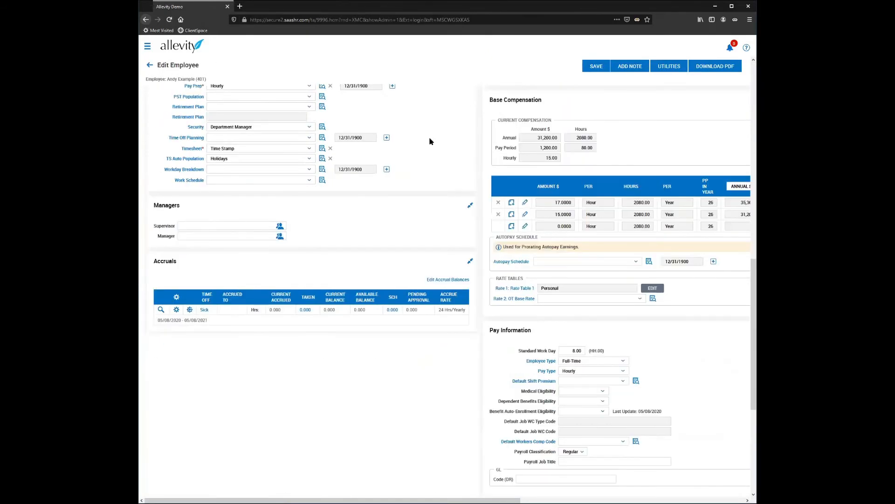
scroll(440, 176, up, 10)
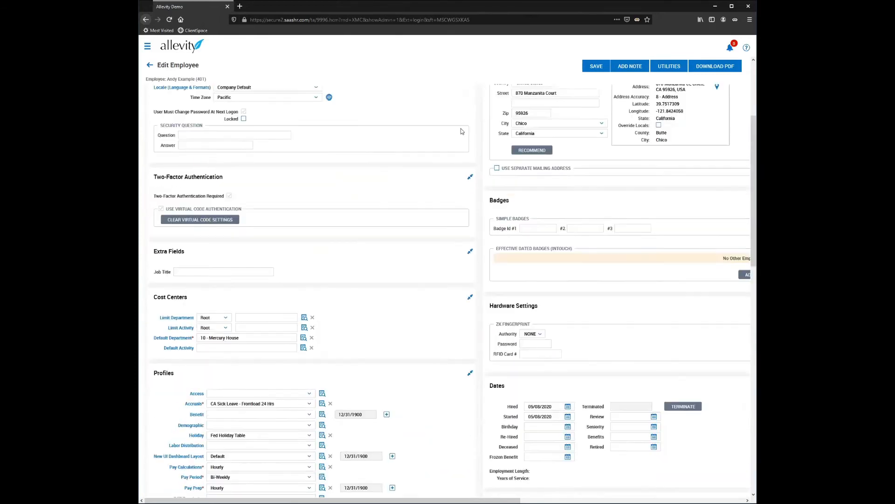
scroll(450, 293, up, 1)
scroll(449, 293, up, 1)
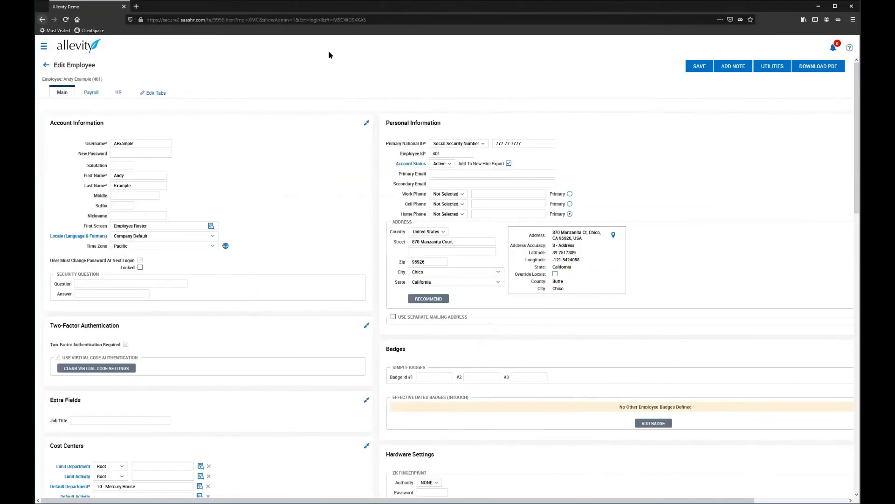
scroll(302, 159, down, 5)
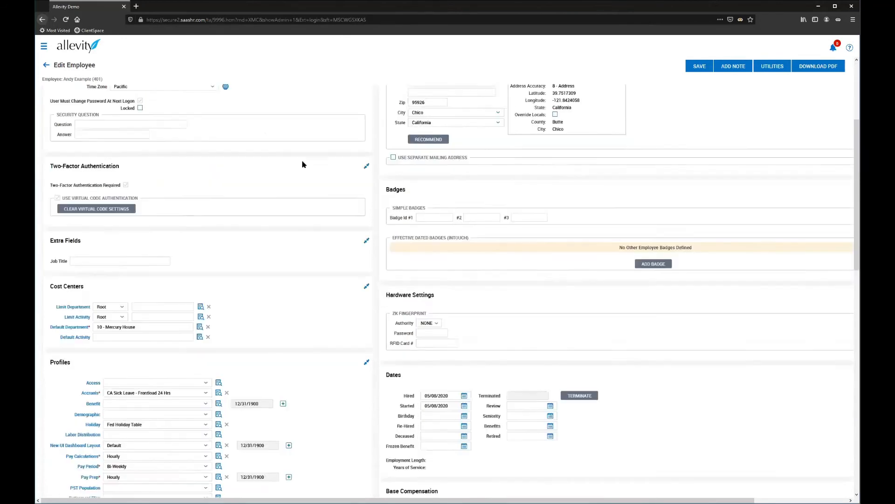
scroll(353, 208, down, 2)
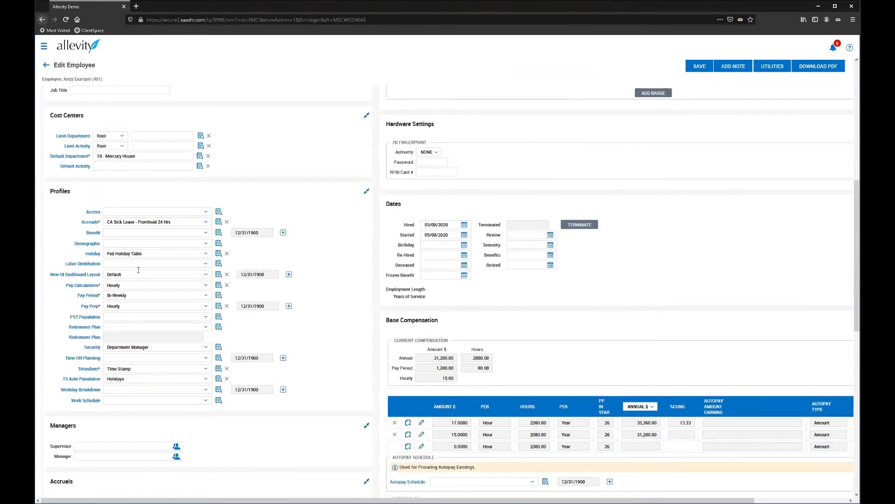
scroll(138, 269, up, 5)
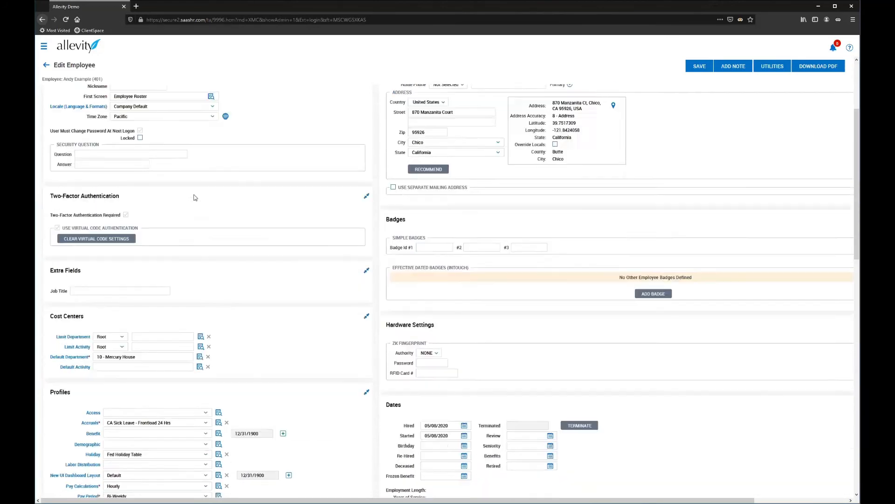
scroll(194, 196, down, 8)
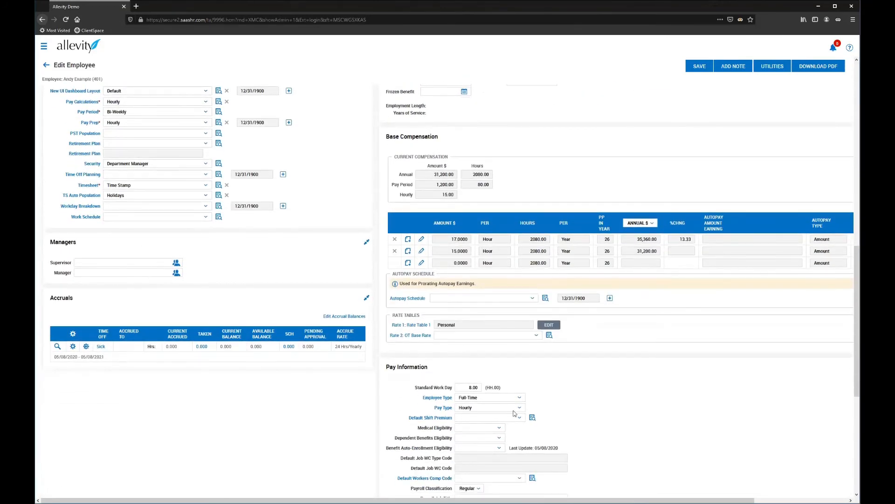
scroll(520, 359, down, 6)
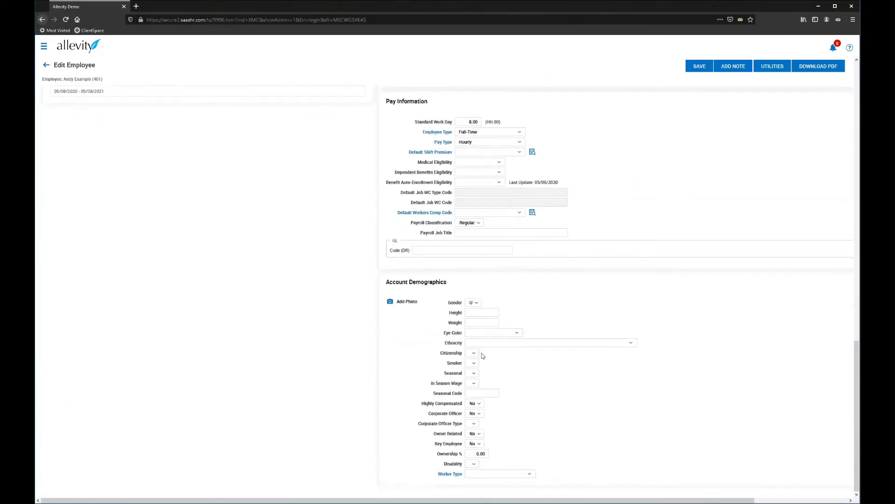
Review the employee's payroll details, including earnings, deductions, taxes, direct deposits and delivery policies, and check the HR benefit plans and documents.
middle_click(272, 368)
click(86, 92)
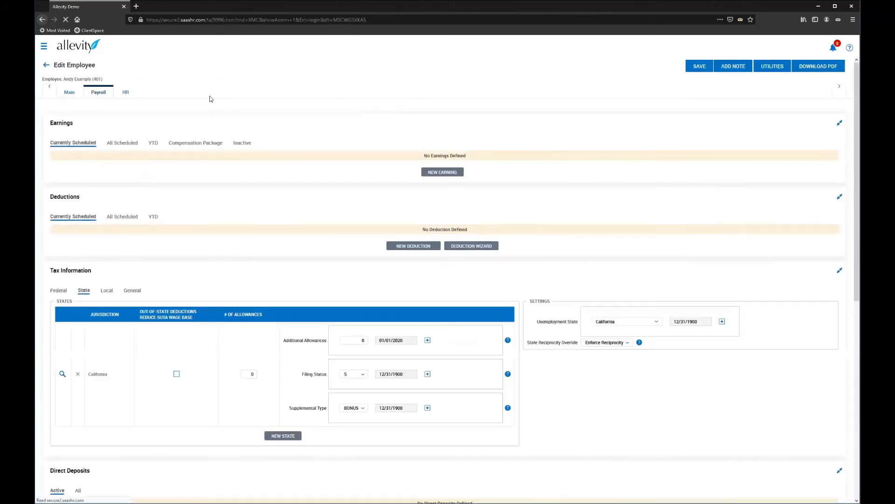
scroll(337, 186, down, 9)
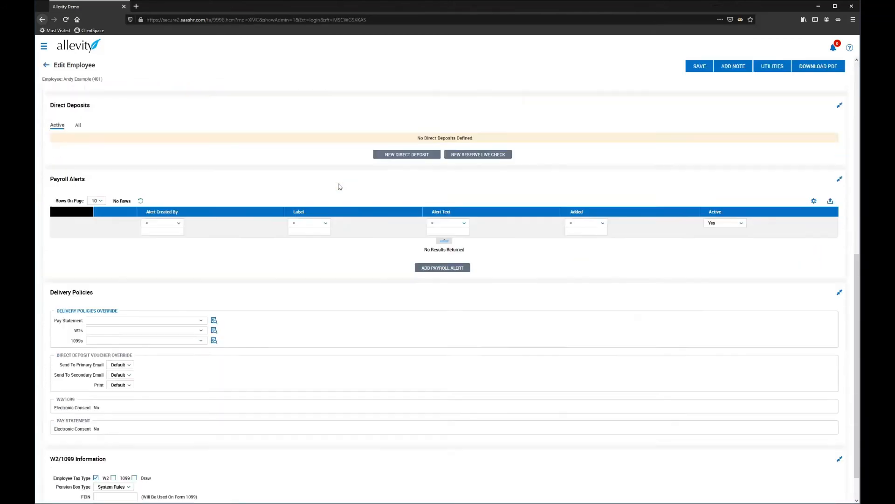
middle_click(373, 377)
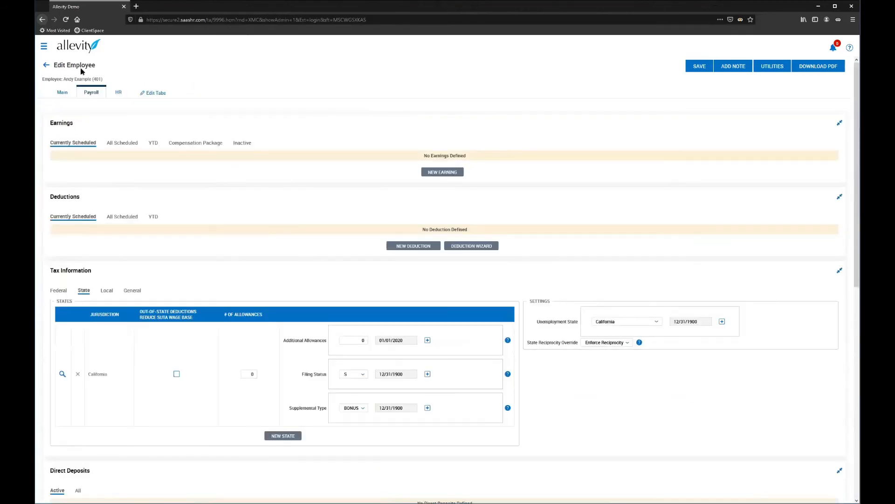
click(124, 91)
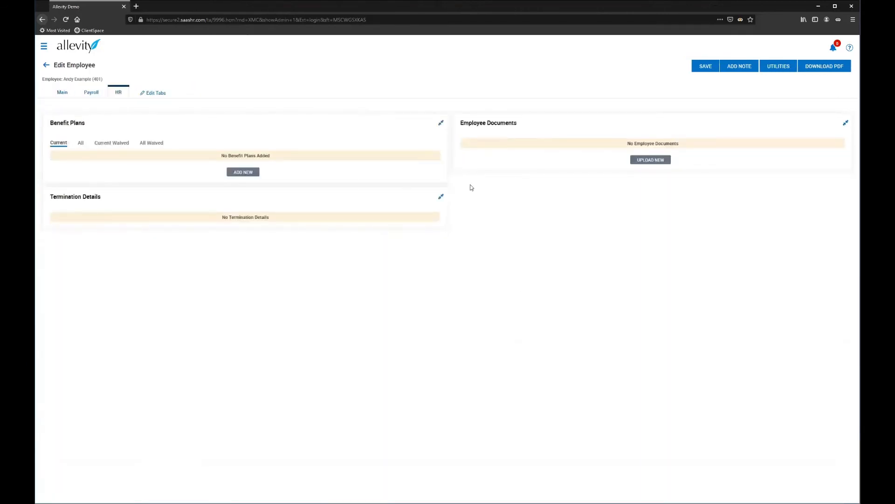
Return to the employee's main details and look over the cost centers, profiles, dates and base compensation again.
click(63, 92)
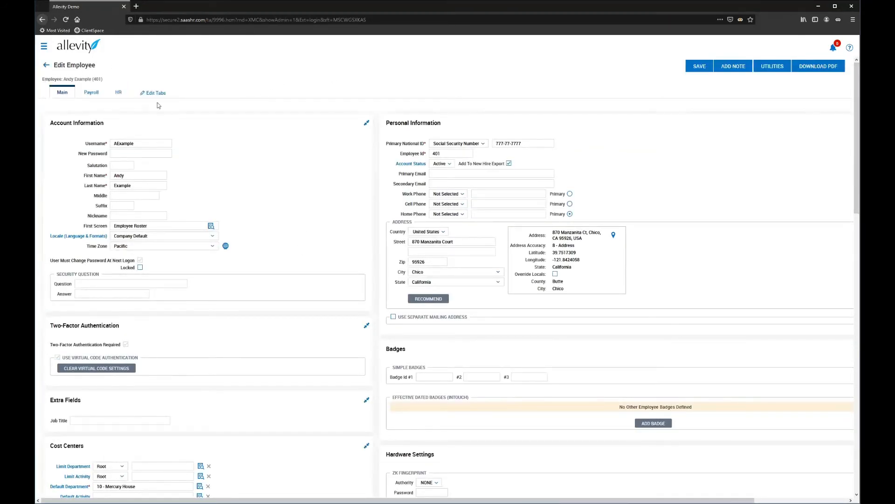
scroll(363, 293, down, 6)
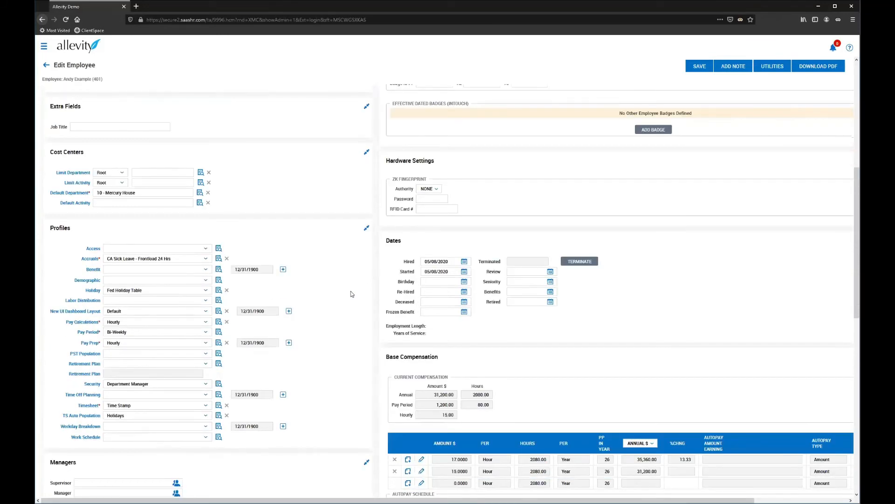
scroll(352, 268, up, 1)
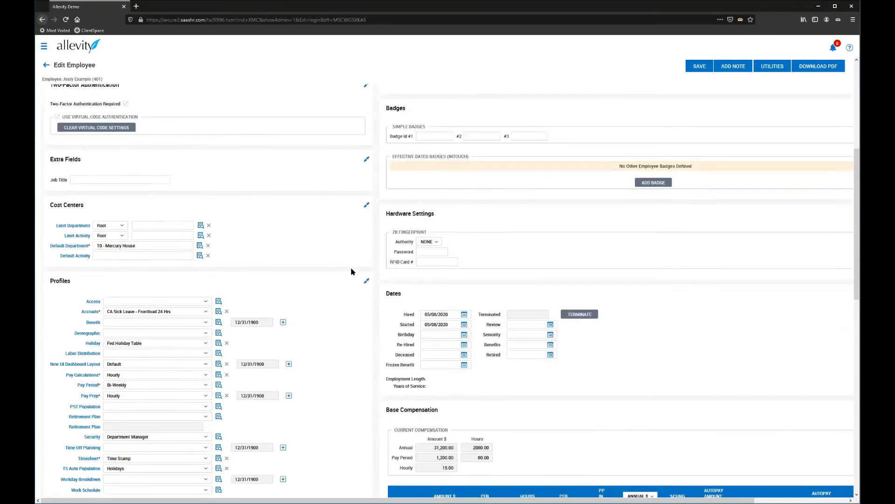
scroll(352, 272, up, 5)
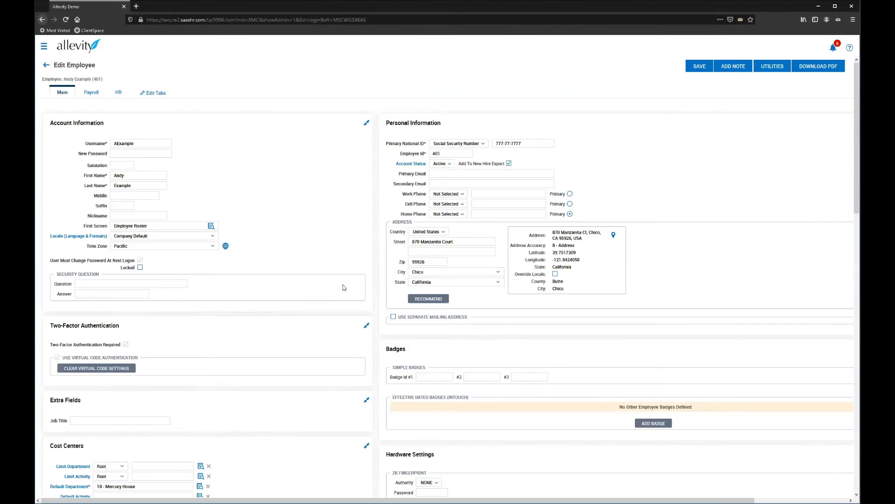
Add and save an account note reading "Example note" on the employee's record.
click(729, 71)
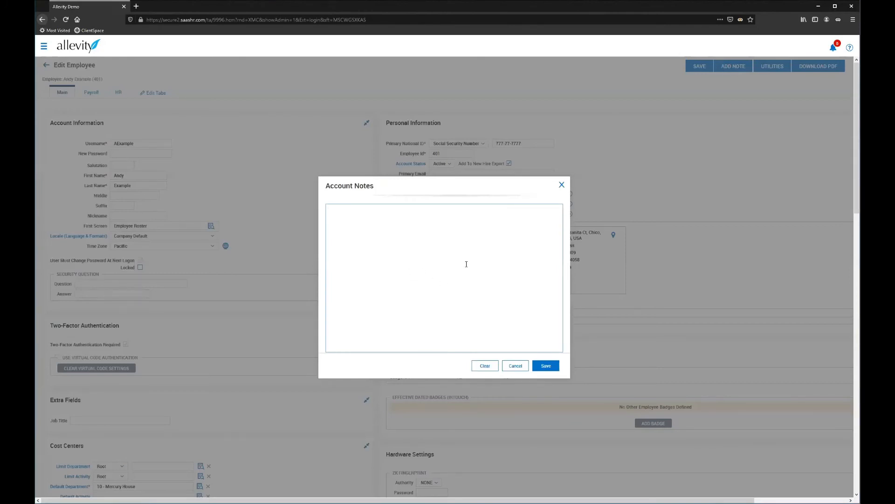
text(Example note)
click(545, 366)
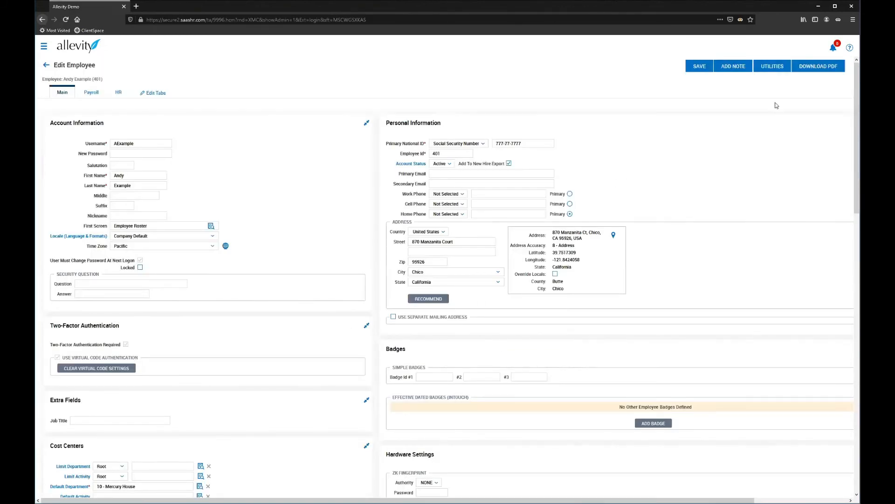
Go back to the employee list, reopen the new hire's record and open its account notes.
click(46, 65)
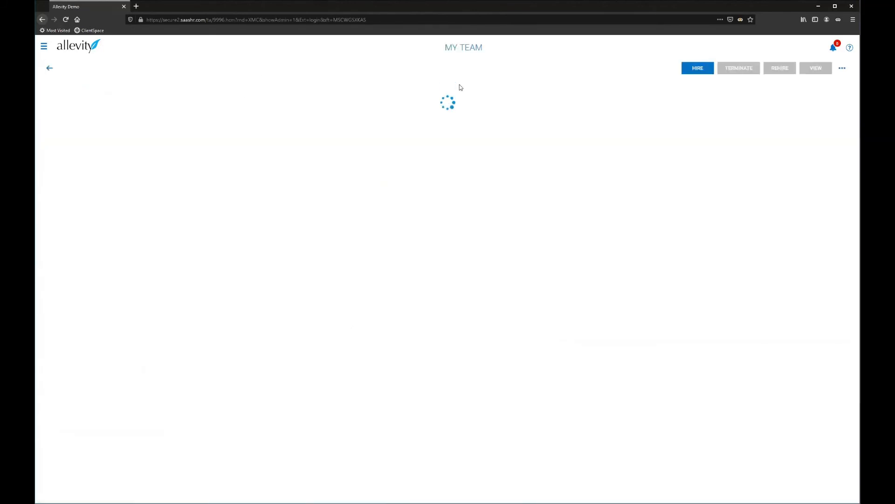
click(67, 148)
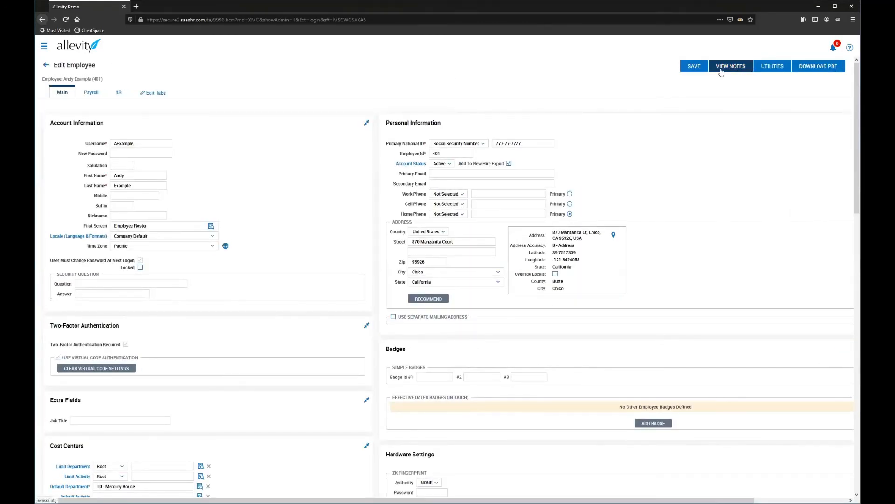
click(733, 70)
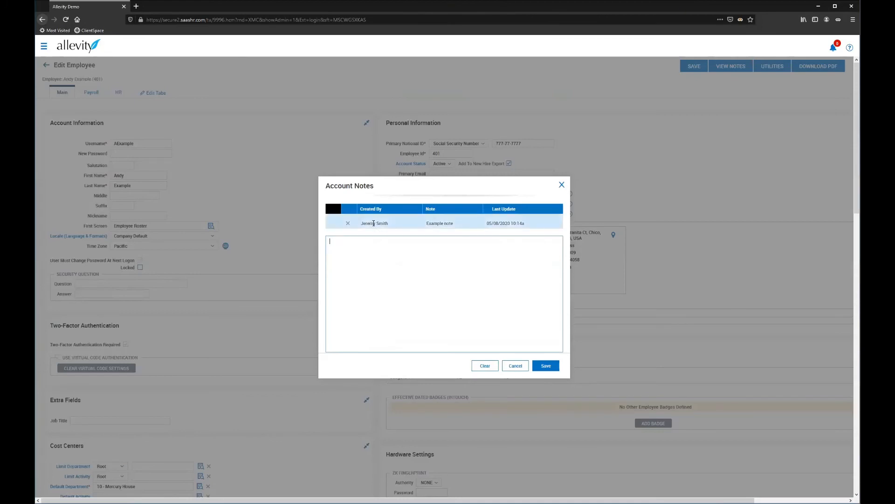
Examine the last update and text of the saved account note, and close the notes without adding another.
drag(486, 223, 530, 226)
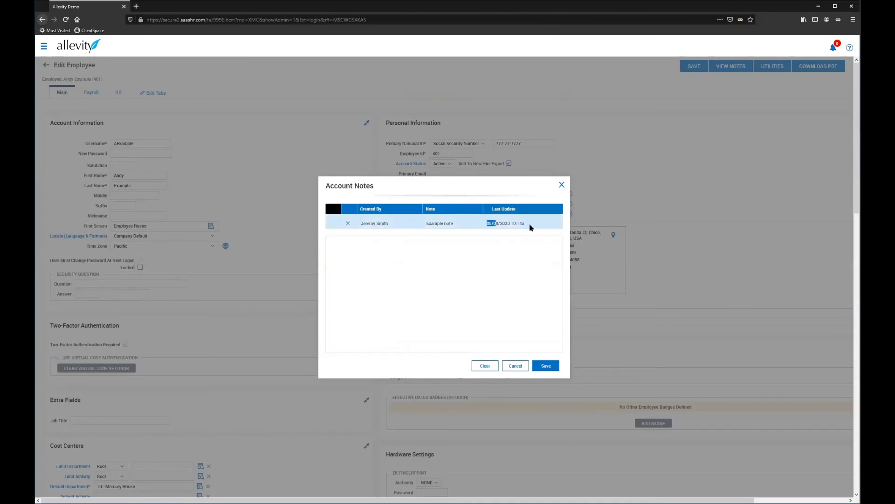
click(527, 226)
drag(426, 224, 477, 226)
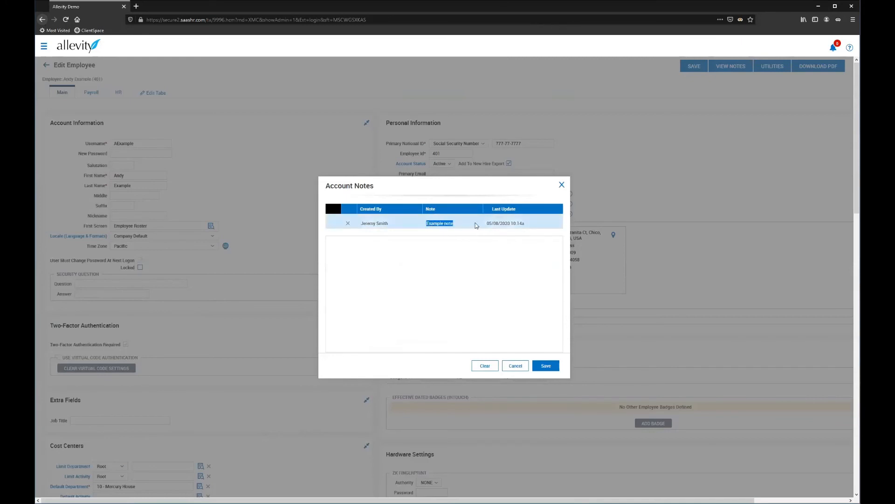
click(485, 264)
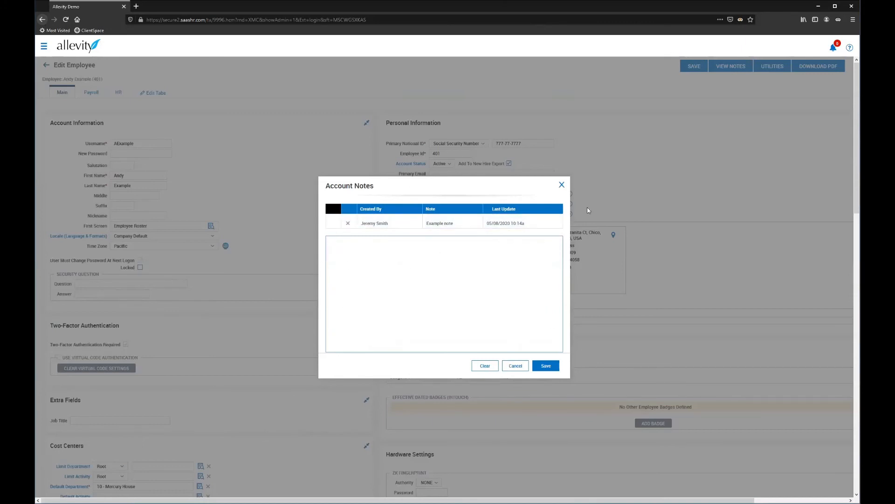
click(562, 185)
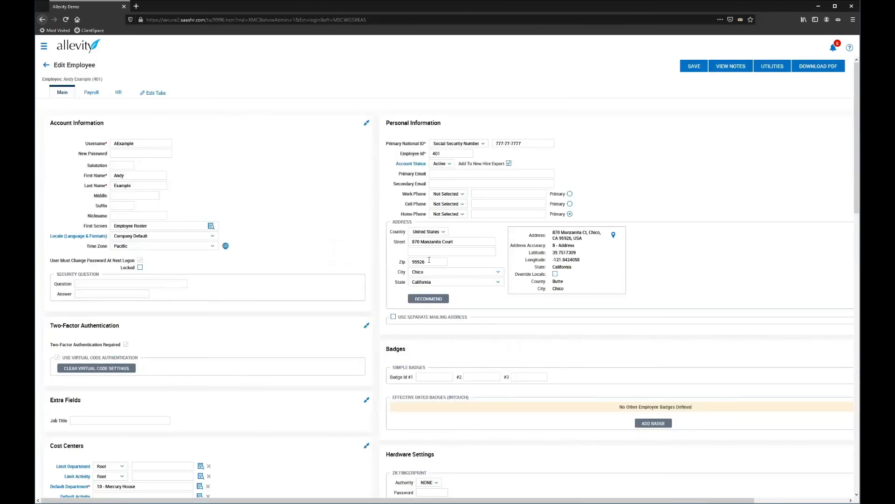